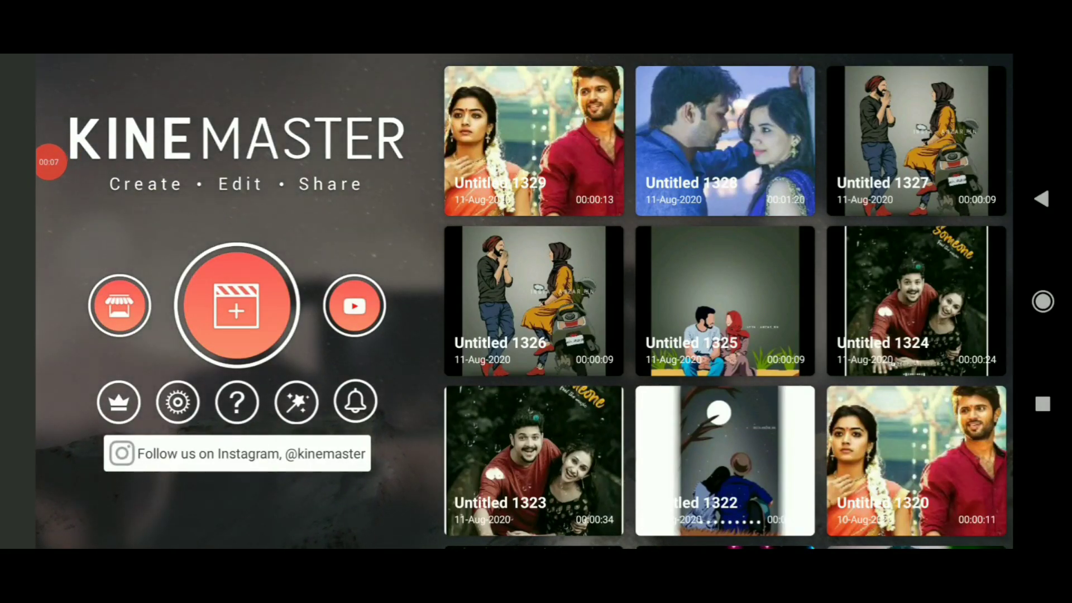
# Create a new project with the Download folder's greenery portrait as a 4.5-second first clip.
pyautogui.click(236, 306)
pyautogui.press('Escape')
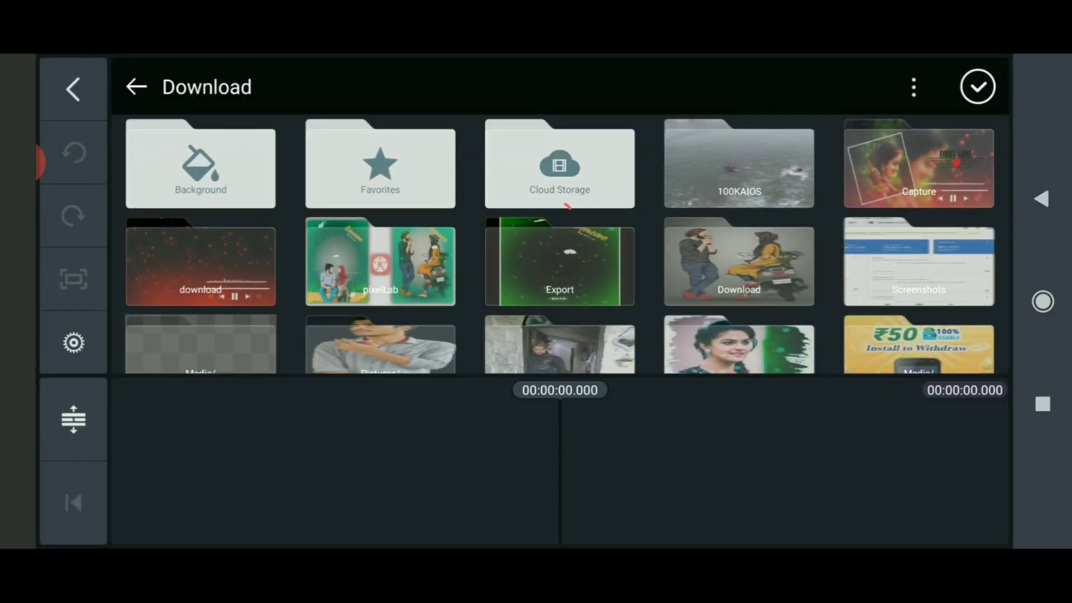
pyautogui.click(738, 264)
pyautogui.scroll(-5, 560, 216)
pyautogui.scroll(-5, 561, 216)
pyautogui.scroll(-5, 560, 217)
pyautogui.scroll(-5, 561, 216)
pyautogui.scroll(-5, 560, 216)
pyautogui.scroll(-5, 561, 217)
pyautogui.scroll(-5, 560, 216)
pyautogui.scroll(-3, 560, 216)
pyautogui.scroll(-2, 560, 217)
pyautogui.scroll(-5, 561, 217)
pyautogui.scroll(-2, 561, 216)
pyautogui.scroll(1, 560, 217)
pyautogui.click(977, 86)
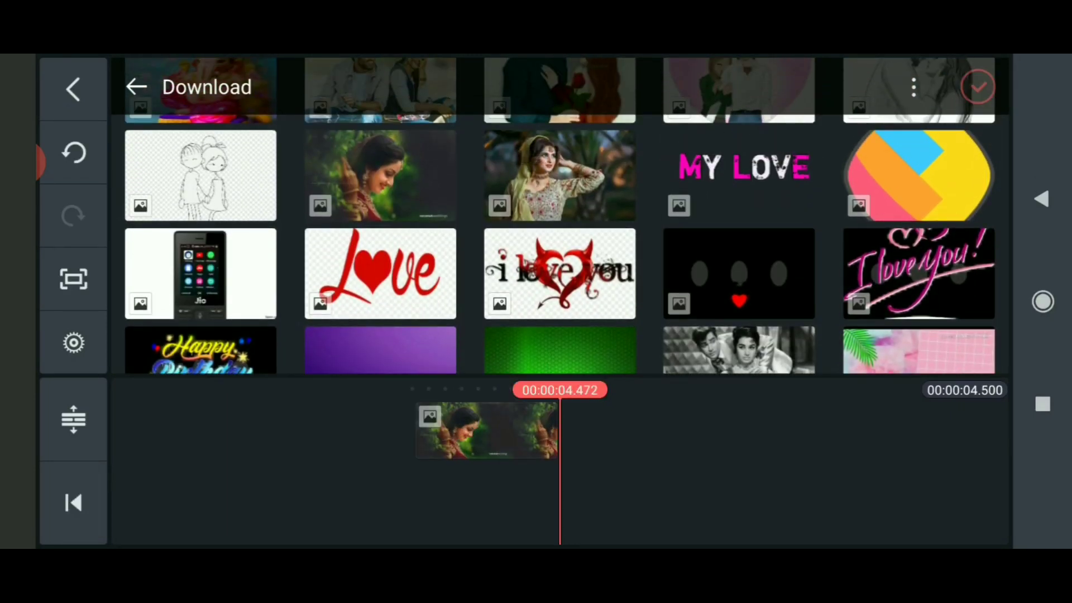
# Zoom the portrait photo with Pan & Zoom so it fills the frame.
pyautogui.click(486, 429)
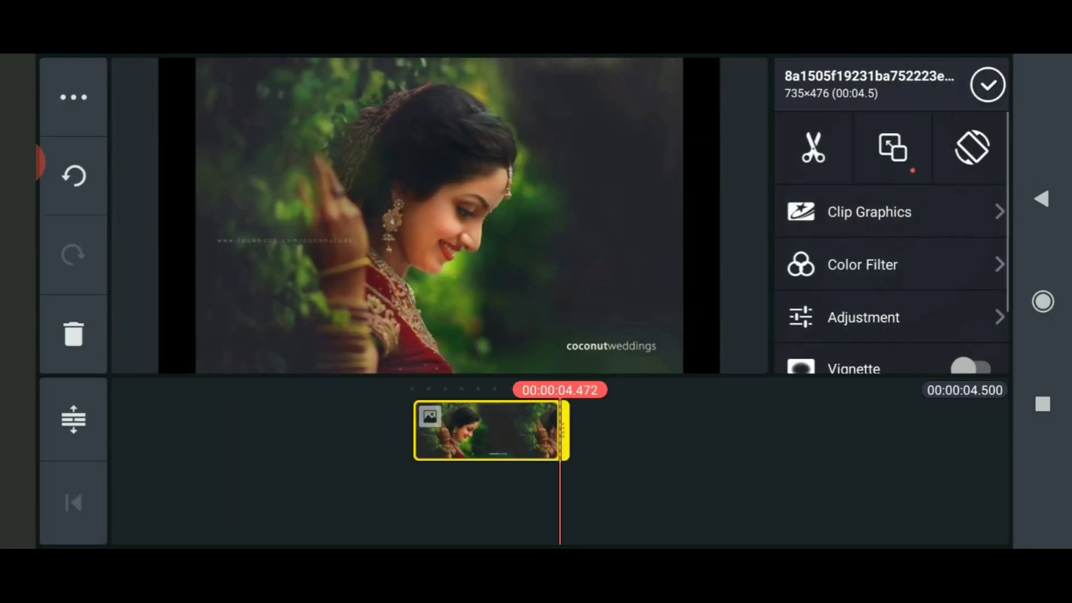
pyautogui.click(890, 148)
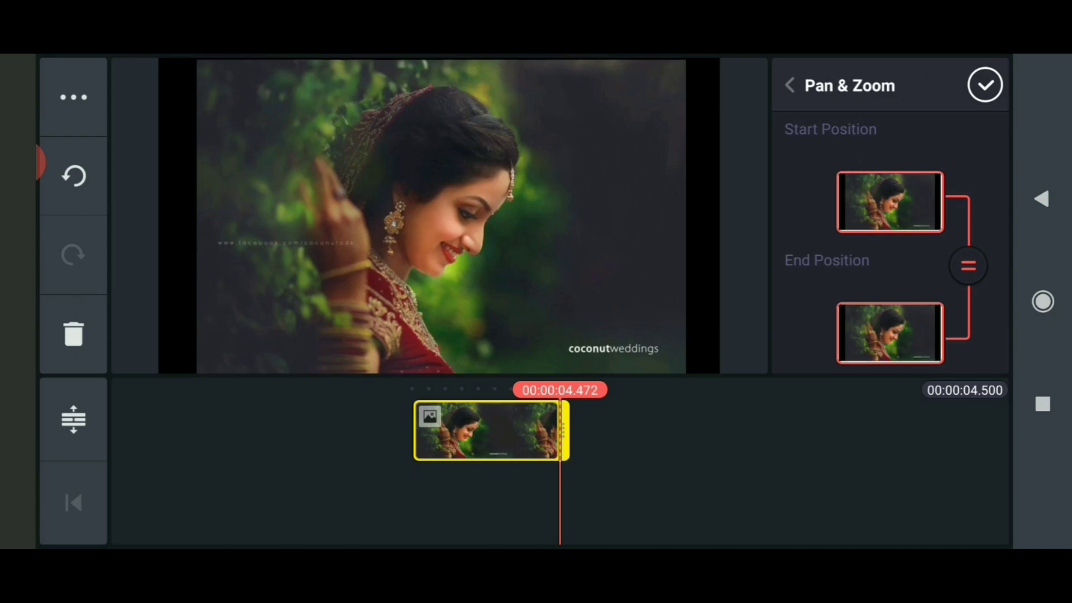
pyautogui.scroll(3, 440, 215)
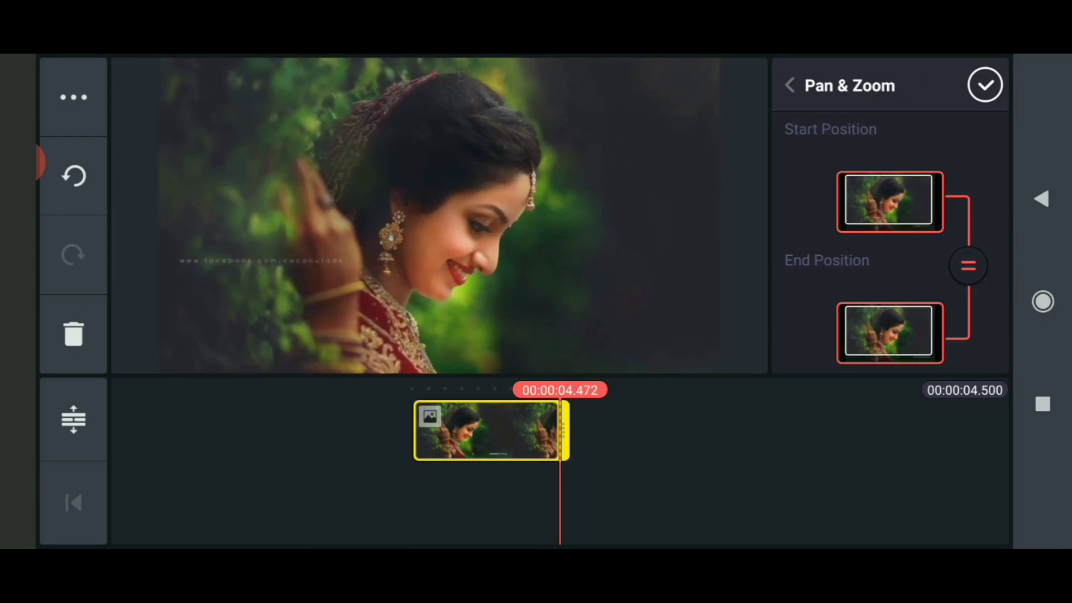
pyautogui.click(984, 85)
# Extend the photo clip to about 30.6 seconds.
pyautogui.click(486, 430)
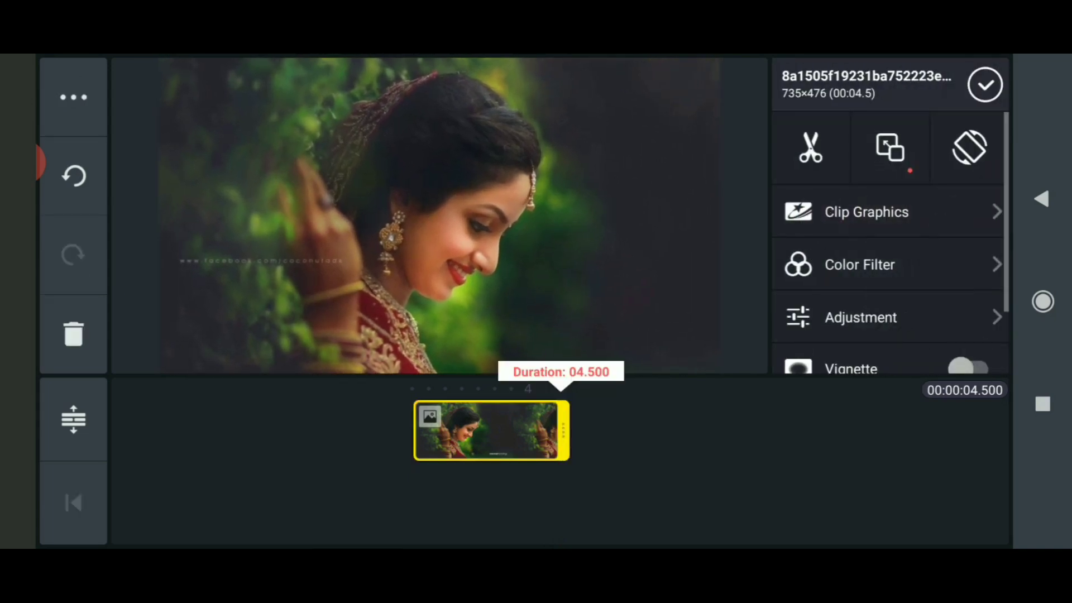
pyautogui.moveTo(566, 430)
pyautogui.mouseDown()
pyautogui.moveTo(737, 429)
pyautogui.moveTo(621, 430)
pyautogui.mouseUp()
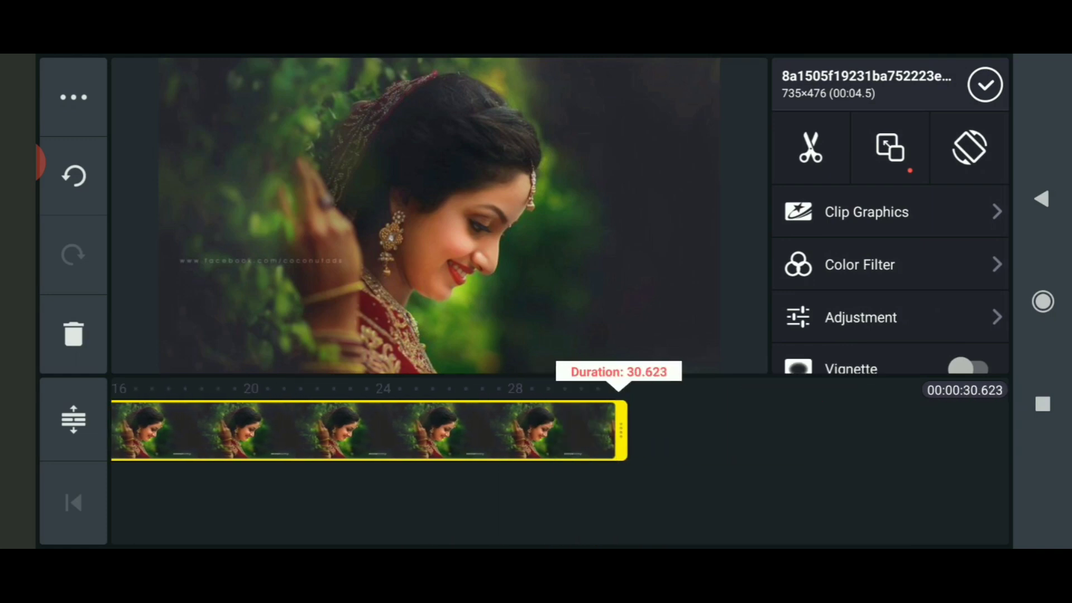
pyautogui.click(73, 503)
# Add a Gaussian Blur layer from Basic Effects at the start of the timeline.
pyautogui.click(984, 84)
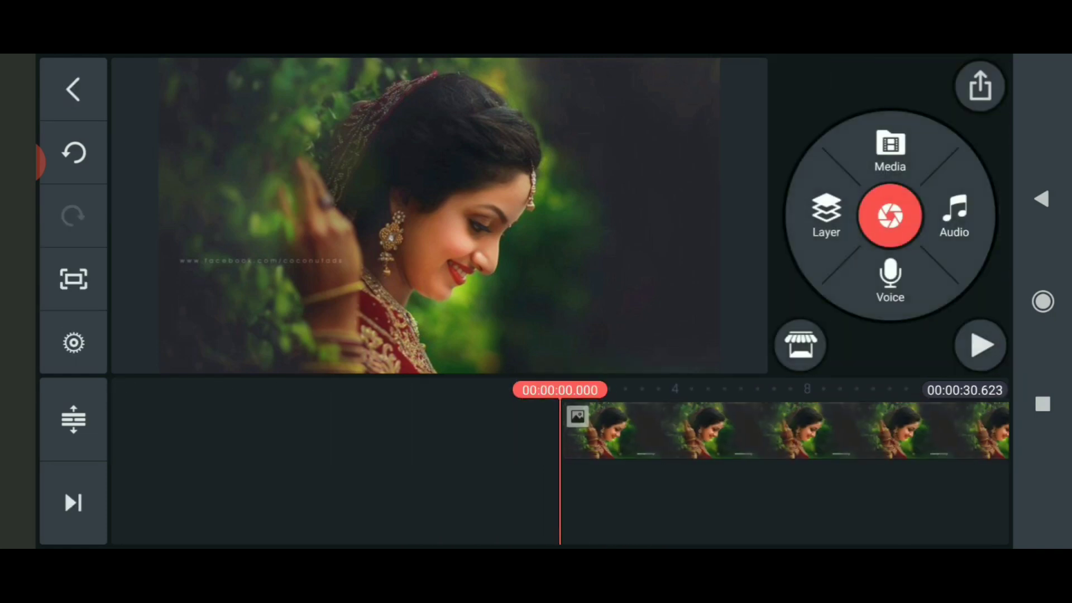
pyautogui.click(826, 216)
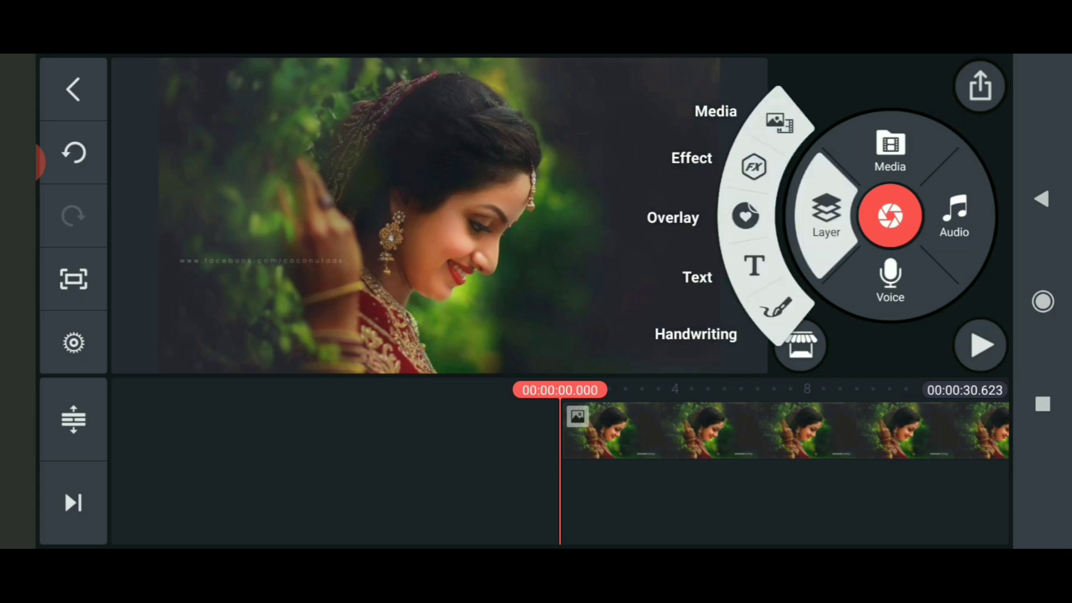
pyautogui.click(753, 167)
pyautogui.click(738, 139)
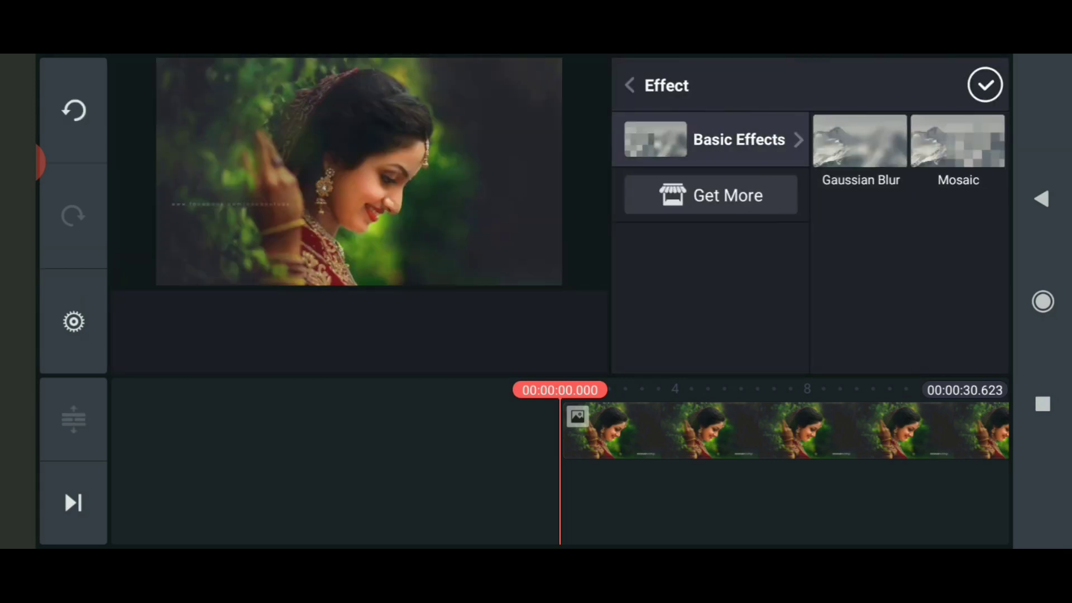
pyautogui.click(860, 141)
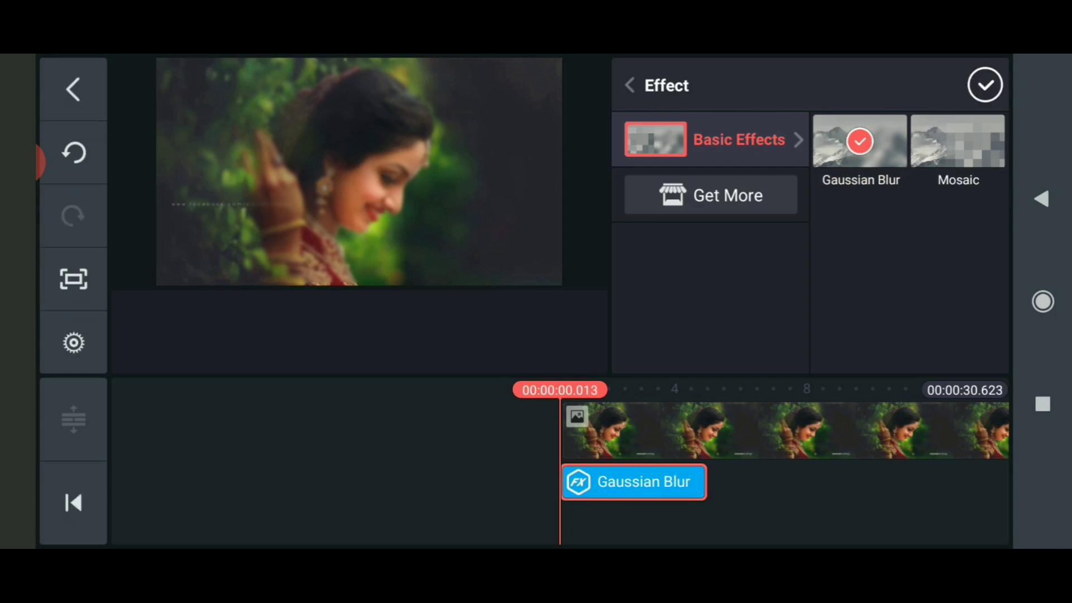
pyautogui.click(985, 85)
# Enlarge the blur area to cover the frame and raise Blur Strength to 9.
pyautogui.moveTo(592, 366); pyautogui.dragTo(717, 492)
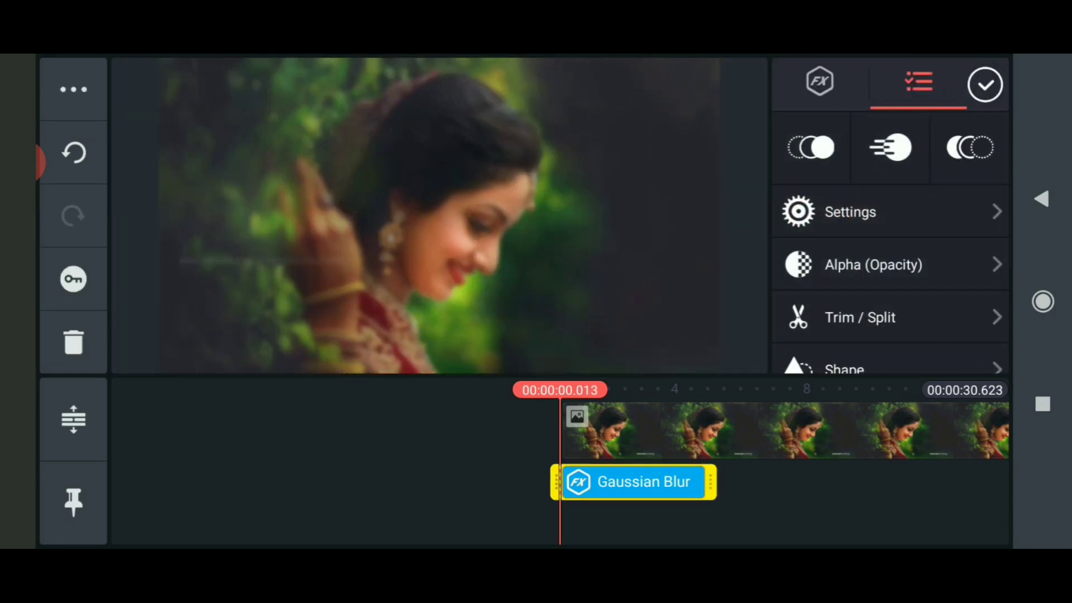
pyautogui.click(850, 211)
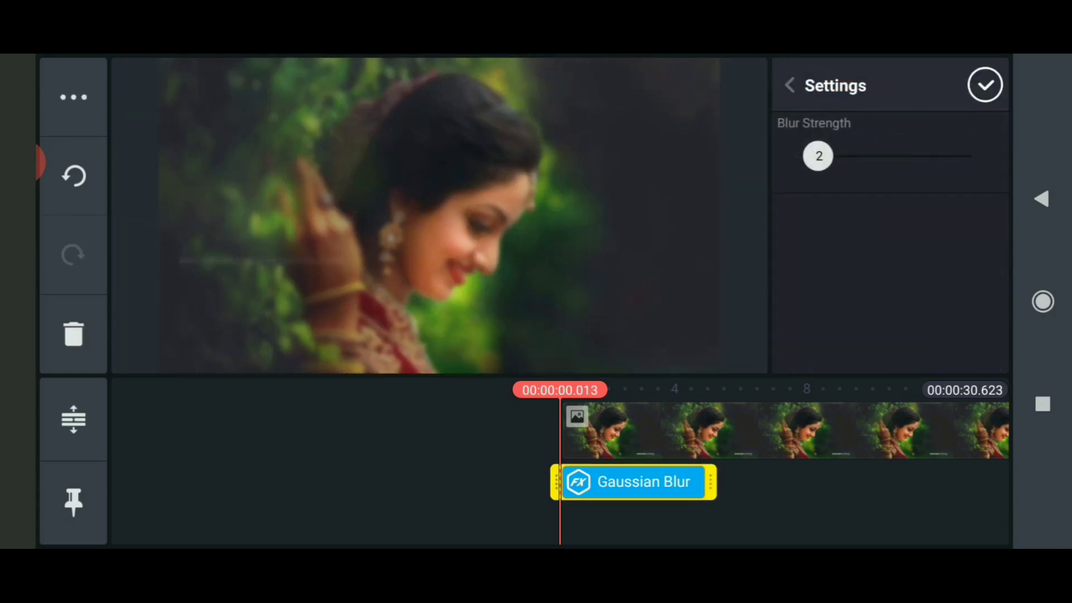
pyautogui.moveTo(817, 156); pyautogui.dragTo(886, 157)
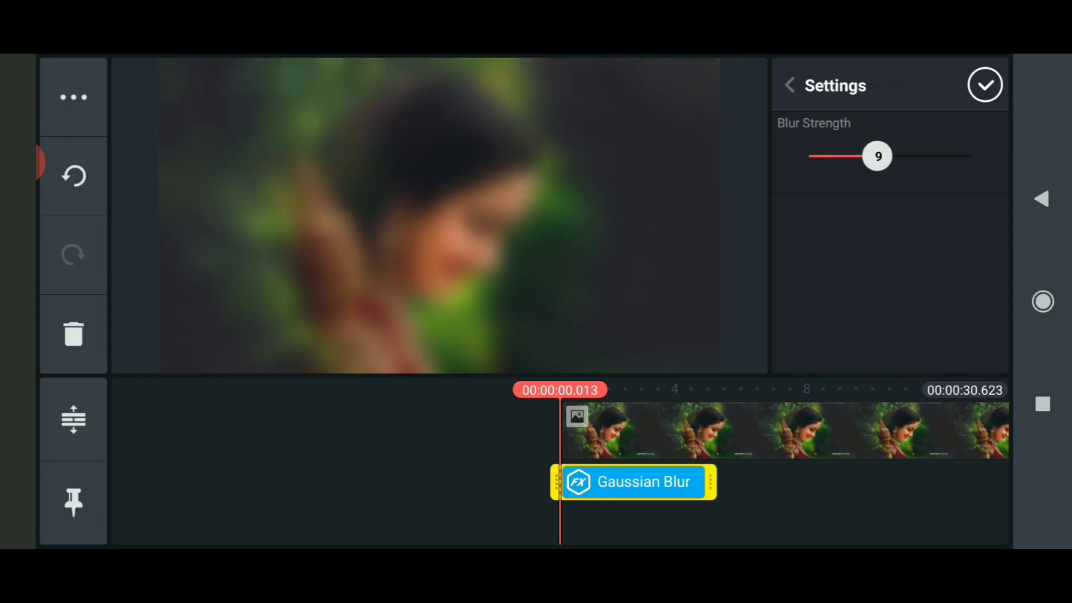
pyautogui.click(984, 85)
# Stretch the blur layer to the end of the 30.6-second photo clip.
pyautogui.click(636, 481)
pyautogui.moveTo(711, 482); pyautogui.dragTo(963, 483)
pyautogui.moveTo(568, 481); pyautogui.dragTo(912, 482)
pyautogui.moveTo(567, 481); pyautogui.dragTo(772, 482)
pyautogui.click(986, 85)
# Return to the timeline start and bring up the media layer browser.
pyautogui.click(73, 502)
pyautogui.click(826, 210)
pyautogui.click(778, 118)
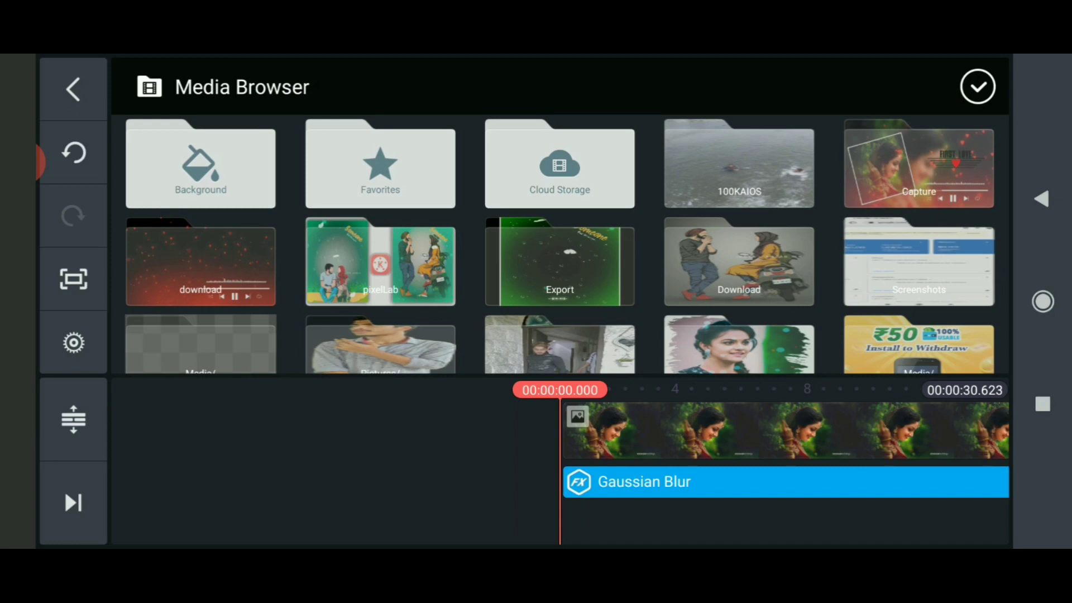
# Add the falling-hearts music-player template from Download and set Split Screen to full frame.
pyautogui.click(200, 266)
pyautogui.click(559, 163)
pyautogui.click(536, 440)
pyautogui.click(891, 146)
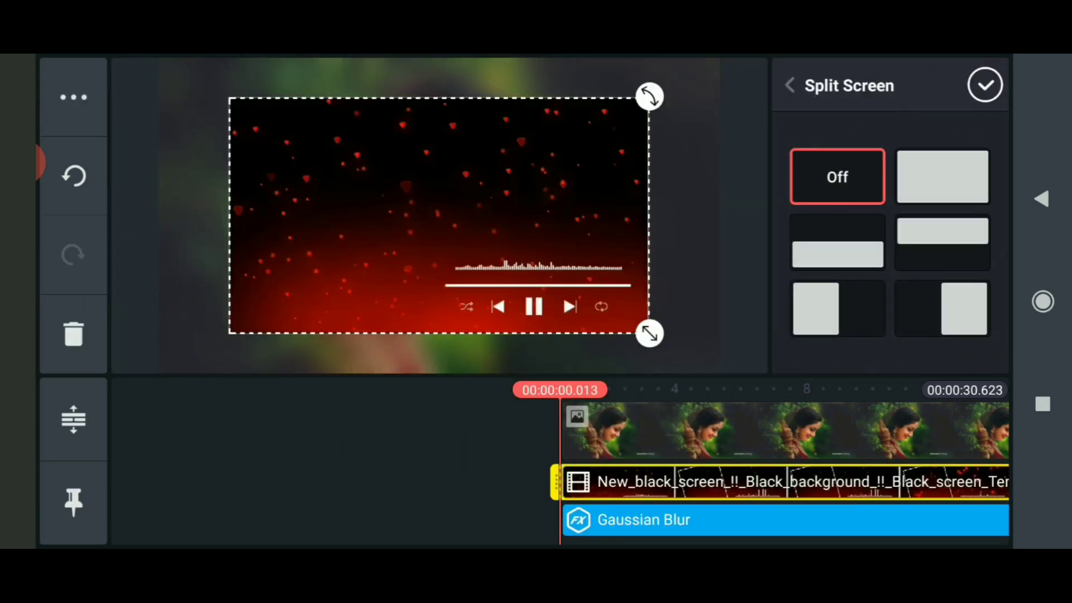
pyautogui.click(941, 176)
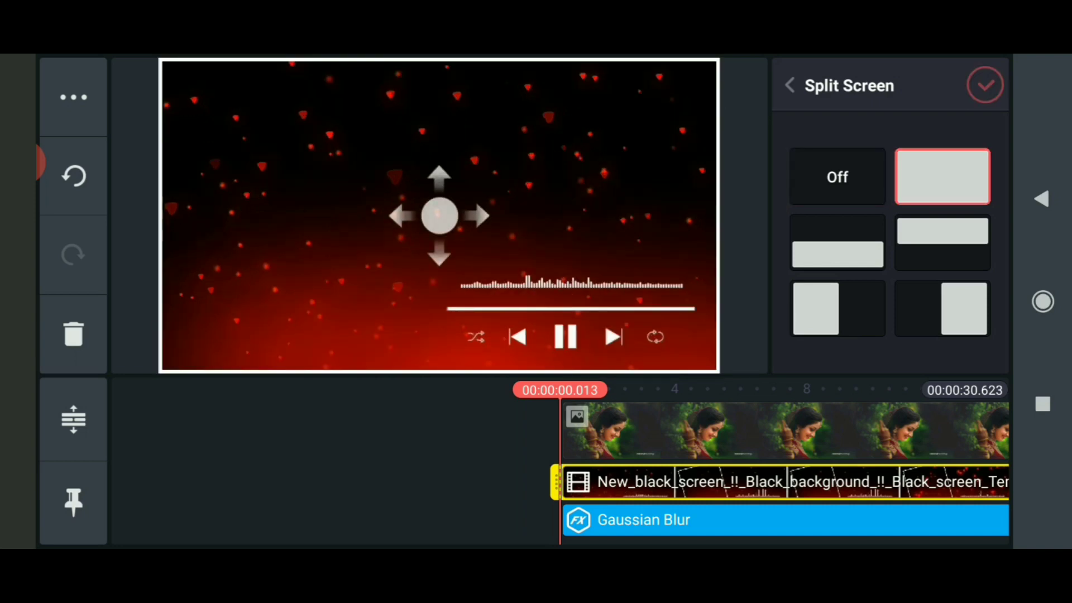
pyautogui.click(985, 86)
# Set the template layer's blending mode to Screen.
pyautogui.click(754, 482)
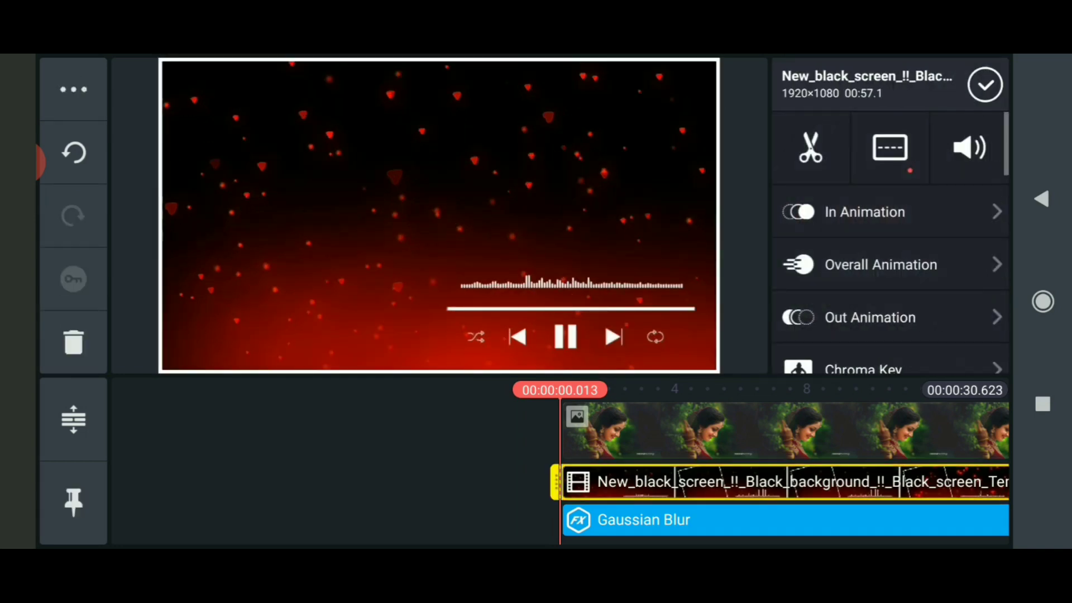
pyautogui.scroll(-5, 888, 243)
pyautogui.scroll(-3, 887, 243)
pyautogui.scroll(-2, 887, 243)
pyautogui.scroll(-2, 888, 243)
pyautogui.scroll(-1, 888, 243)
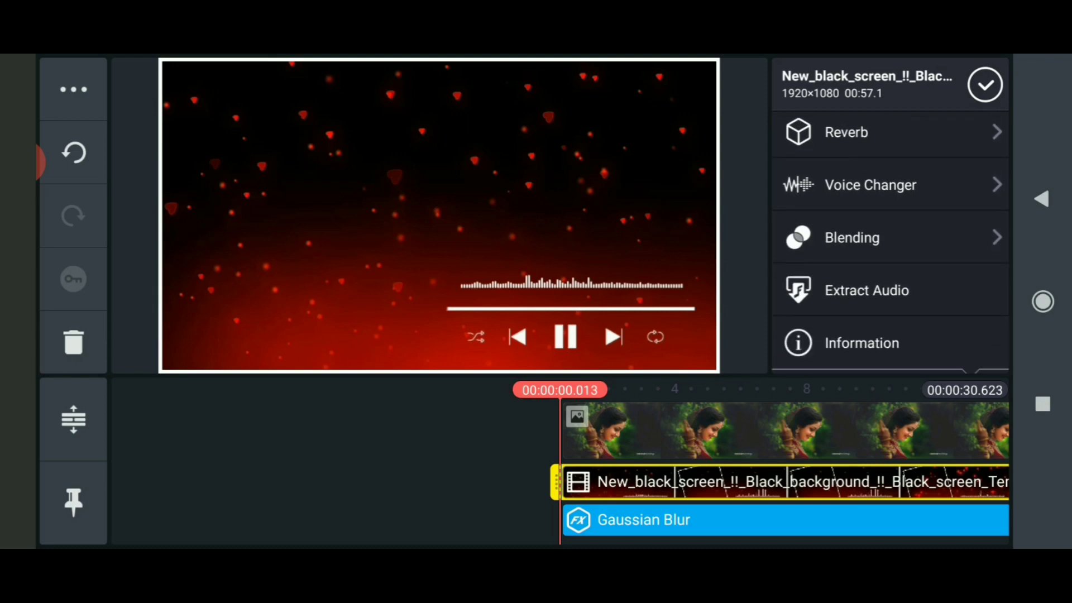
pyautogui.click(851, 238)
pyautogui.scroll(-3, 888, 268)
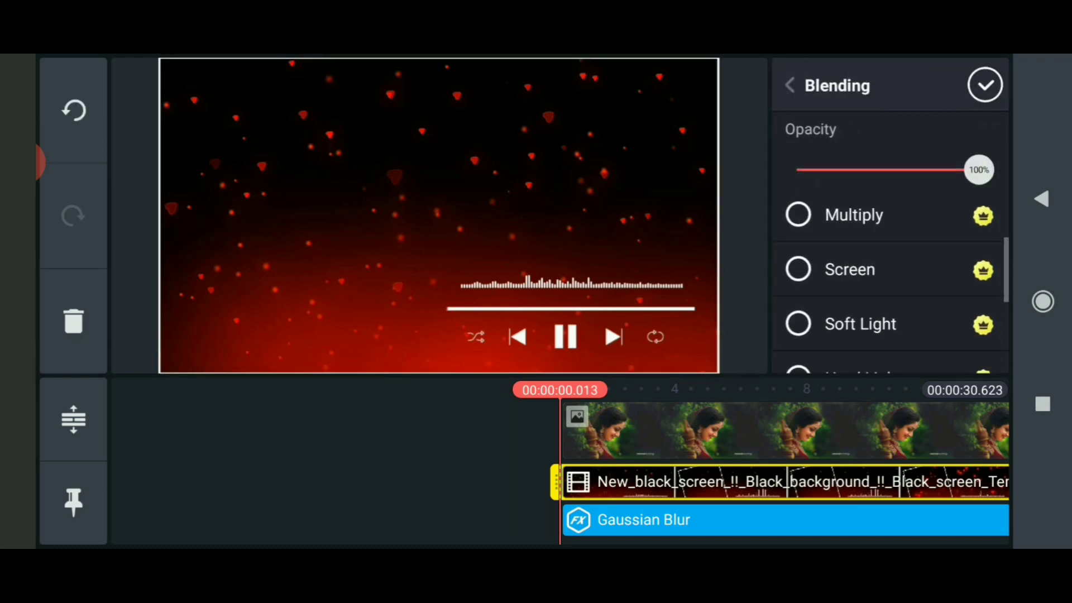
pyautogui.click(850, 269)
pyautogui.click(985, 85)
# Preview the video, then browse the Download folder for a new media layer.
pyautogui.click(980, 344)
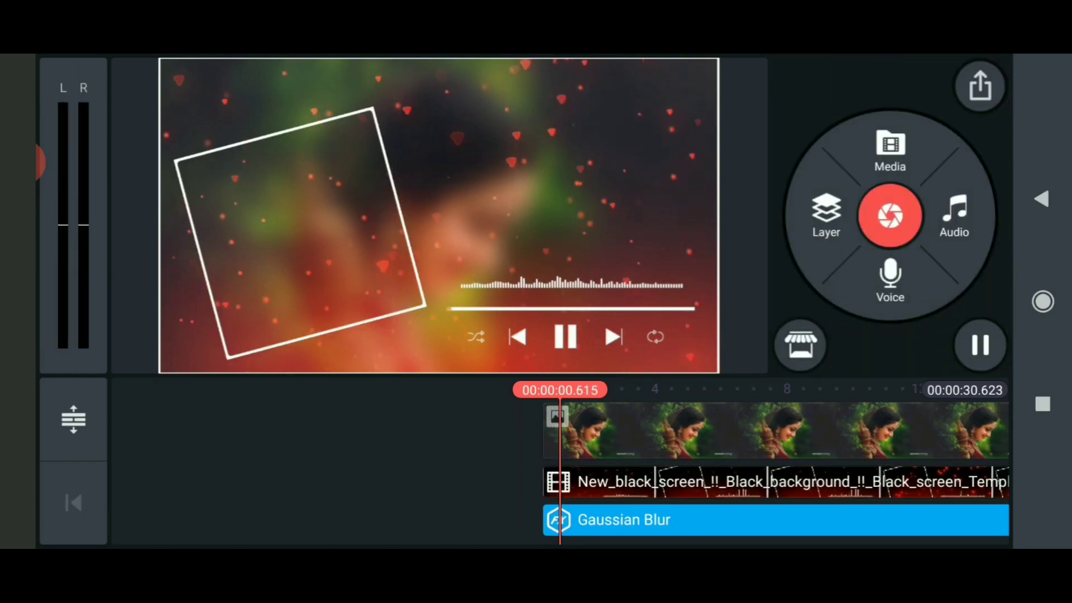
pyautogui.click(981, 344)
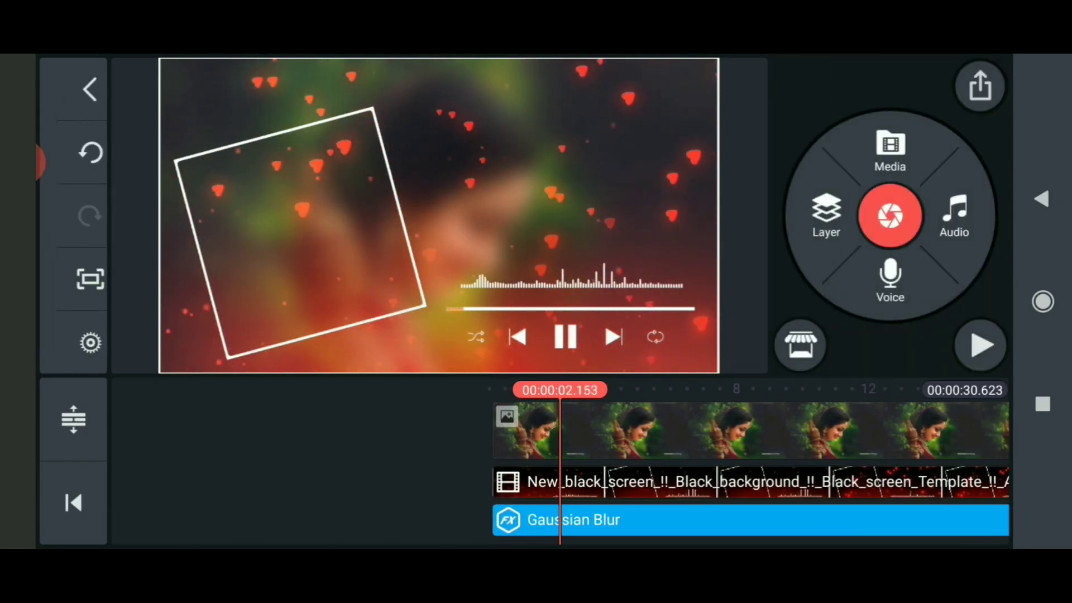
pyautogui.click(73, 502)
pyautogui.click(826, 216)
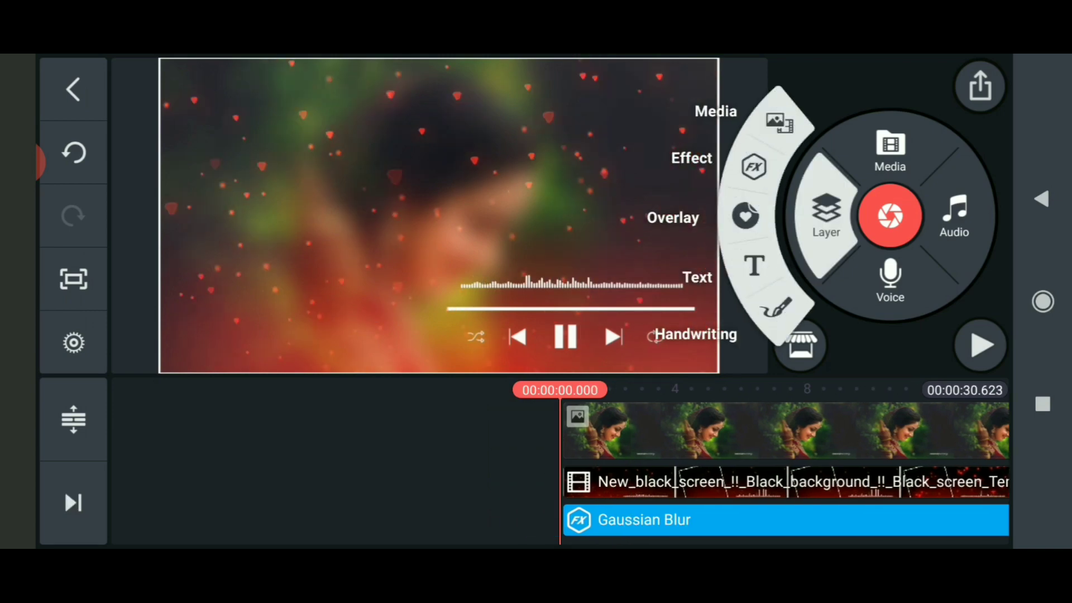
pyautogui.click(777, 120)
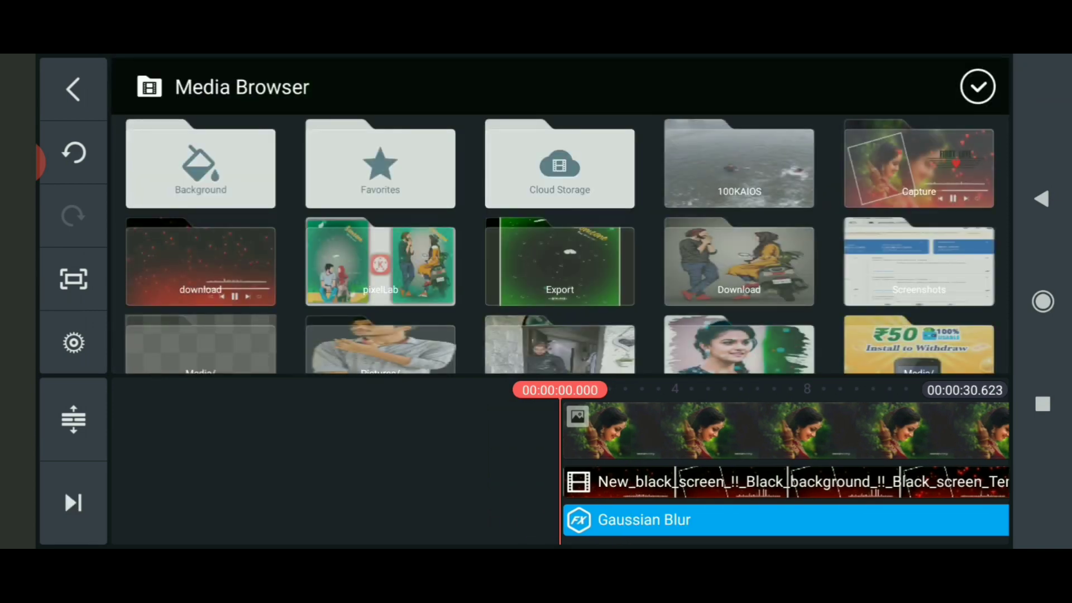
pyautogui.click(739, 262)
pyautogui.scroll(-3, 560, 243)
pyautogui.scroll(-5, 559, 243)
pyautogui.scroll(-3, 560, 244)
pyautogui.scroll(-5, 559, 243)
pyautogui.scroll(-5, 560, 243)
pyautogui.scroll(-5, 560, 243)
pyautogui.scroll(-5, 560, 243)
pyautogui.scroll(-5, 560, 243)
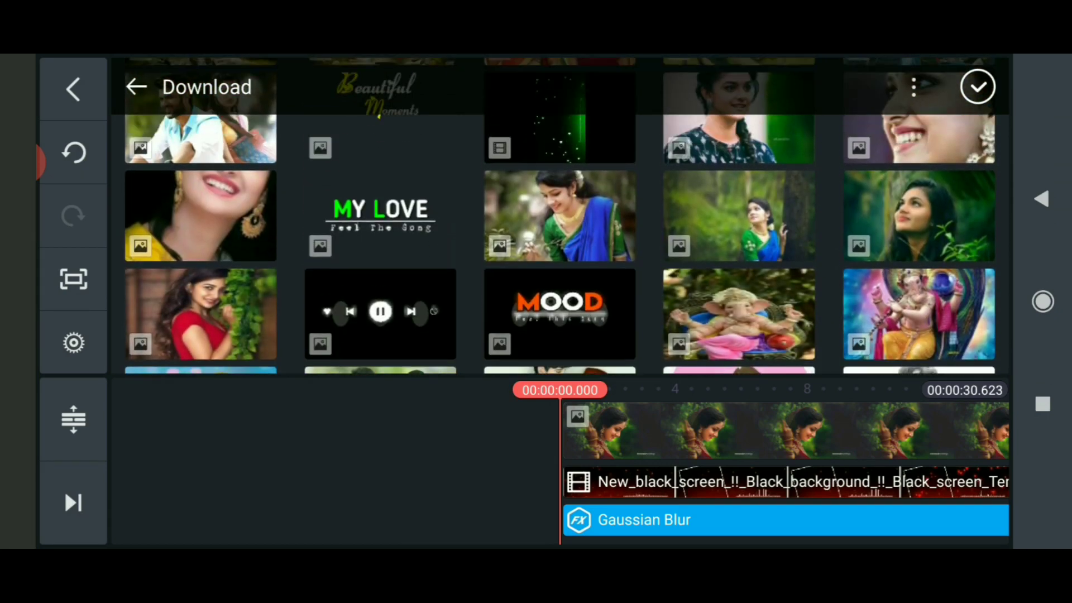
pyautogui.scroll(-3, 560, 243)
pyautogui.scroll(-5, 559, 243)
# Add the portrait photo as a layer stretched to the video's end.
pyautogui.click(381, 247)
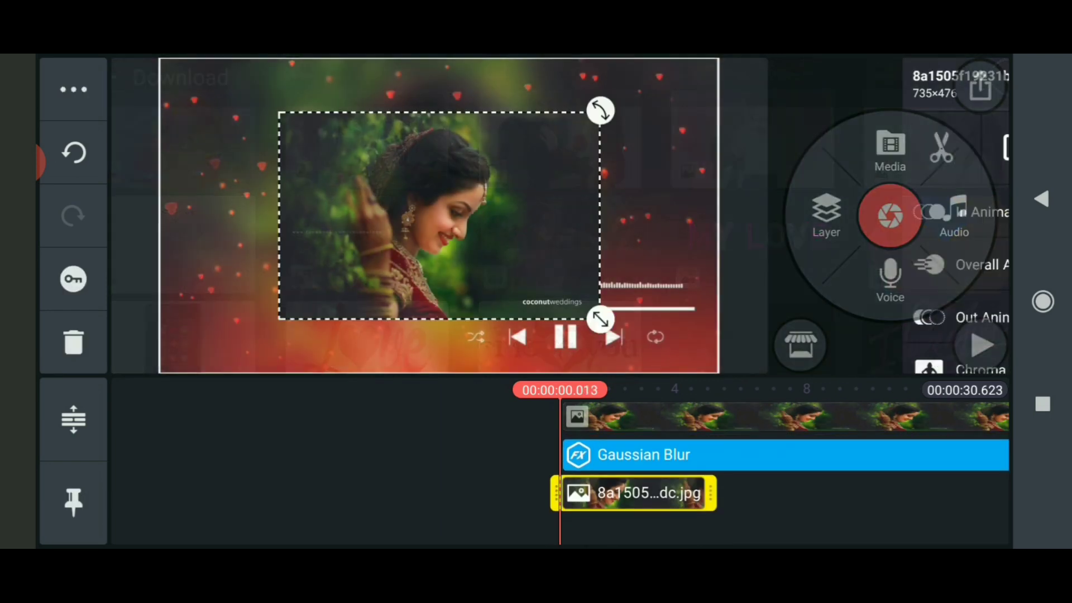
pyautogui.moveTo(663, 492)
pyautogui.mouseDown()
pyautogui.moveTo(564, 491)
pyautogui.moveTo(627, 491)
pyautogui.mouseUp()
pyautogui.moveTo(335, 452); pyautogui.dragTo(600, 452)
pyautogui.moveTo(251, 452); pyautogui.dragTo(746, 452)
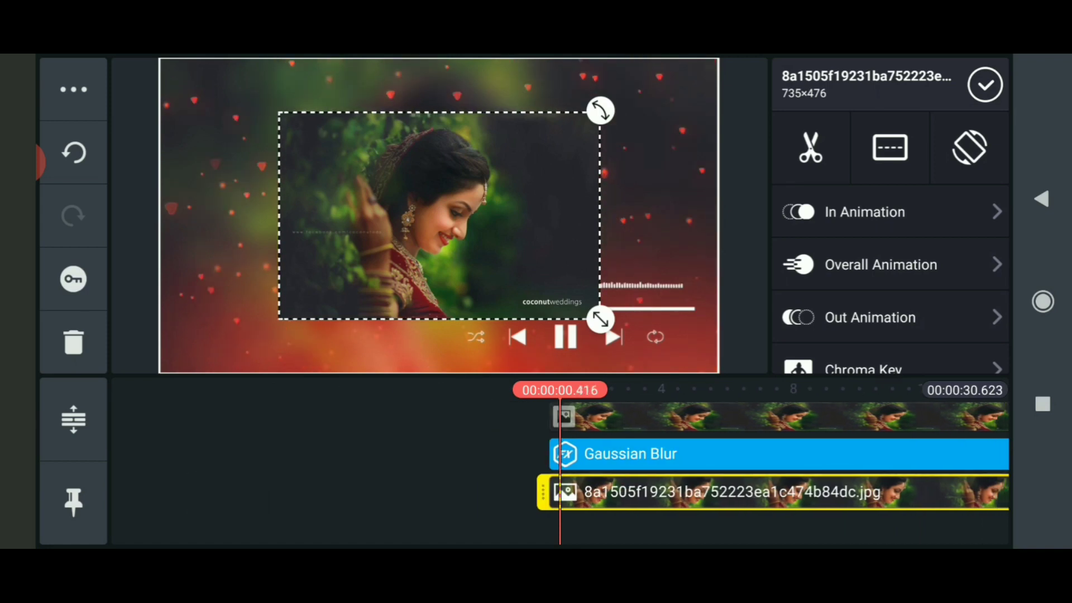
pyautogui.moveTo(670, 452); pyautogui.dragTo(591, 452)
# Tilt, enlarge and move the photo left into the white frame.
pyautogui.moveTo(600, 319); pyautogui.dragTo(620, 277)
pyautogui.moveTo(440, 214); pyautogui.dragTo(380, 216)
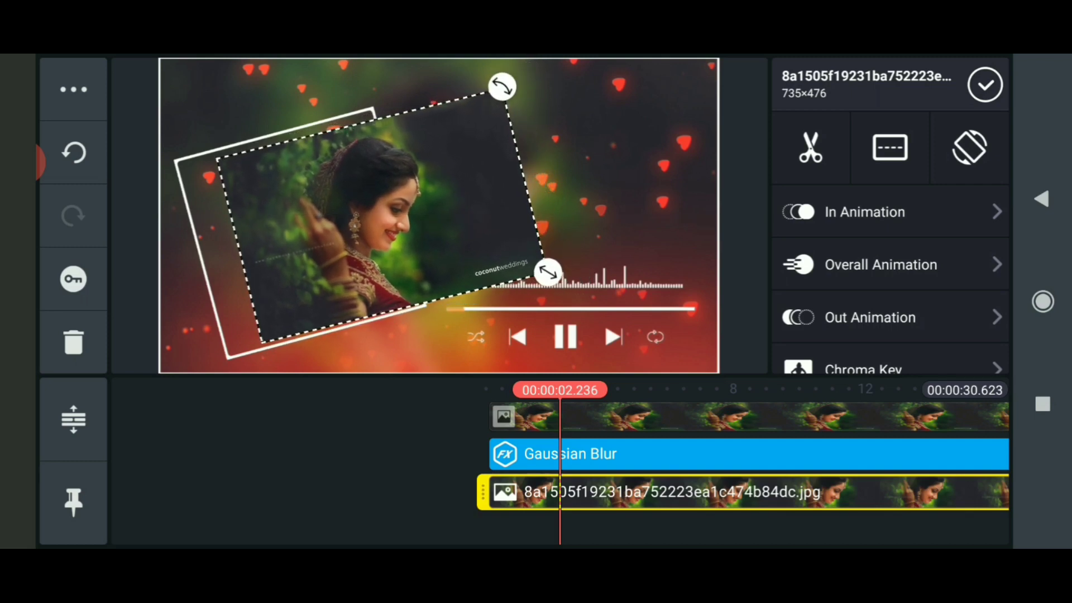
pyautogui.moveTo(547, 272); pyautogui.dragTo(550, 267)
pyautogui.moveTo(382, 214); pyautogui.dragTo(345, 213)
pyautogui.moveTo(511, 267); pyautogui.dragTo(526, 270)
pyautogui.moveTo(344, 213); pyautogui.dragTo(342, 218)
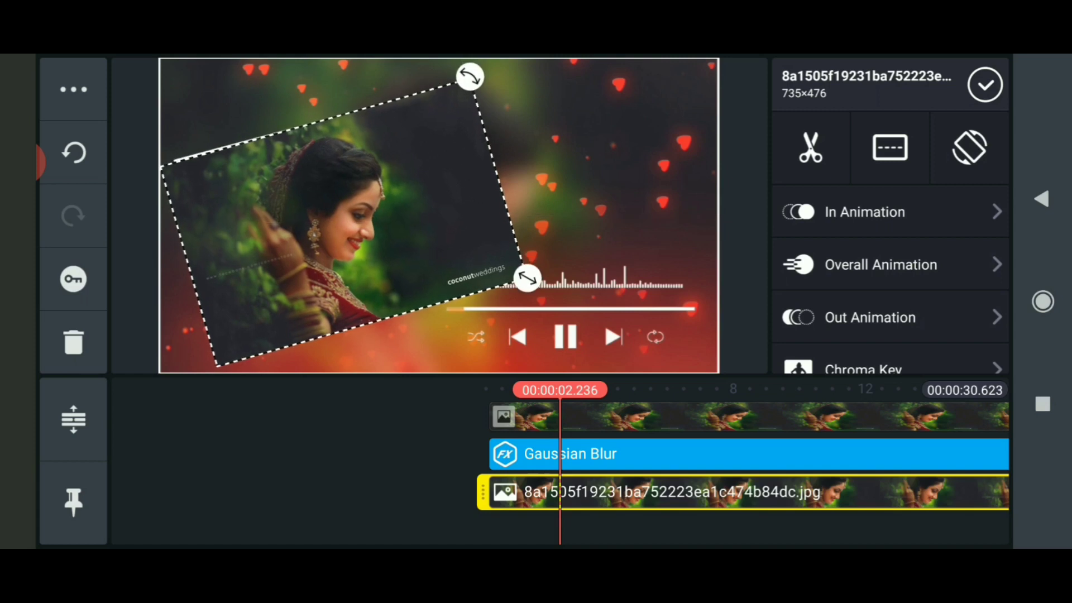
# Send the photo behind the falling hearts and shrink it slightly to fit.
pyautogui.click(73, 89)
pyautogui.click(228, 268)
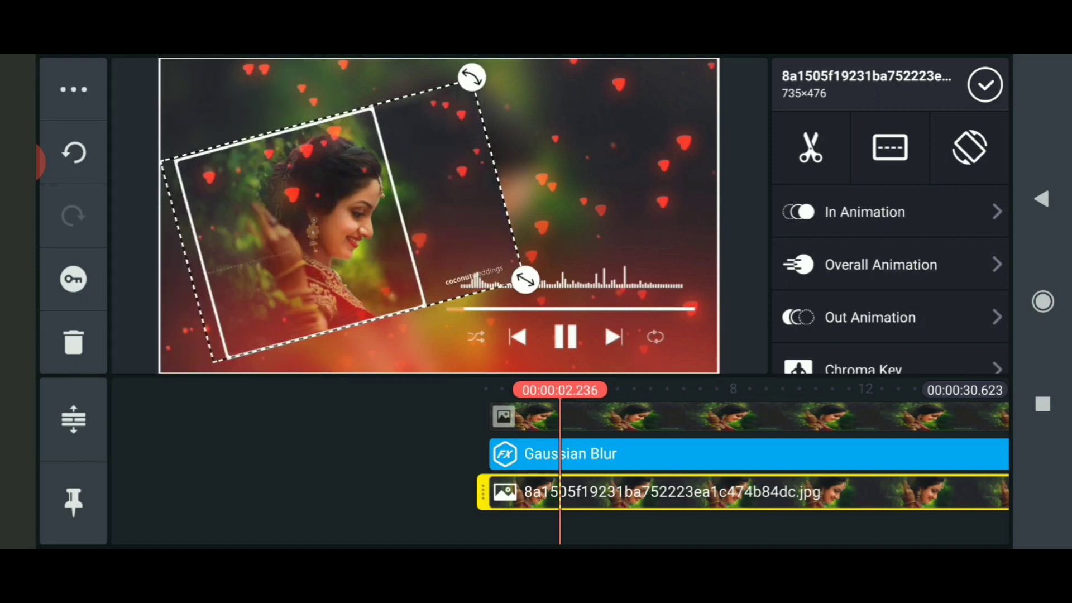
pyautogui.moveTo(525, 280); pyautogui.dragTo(520, 277)
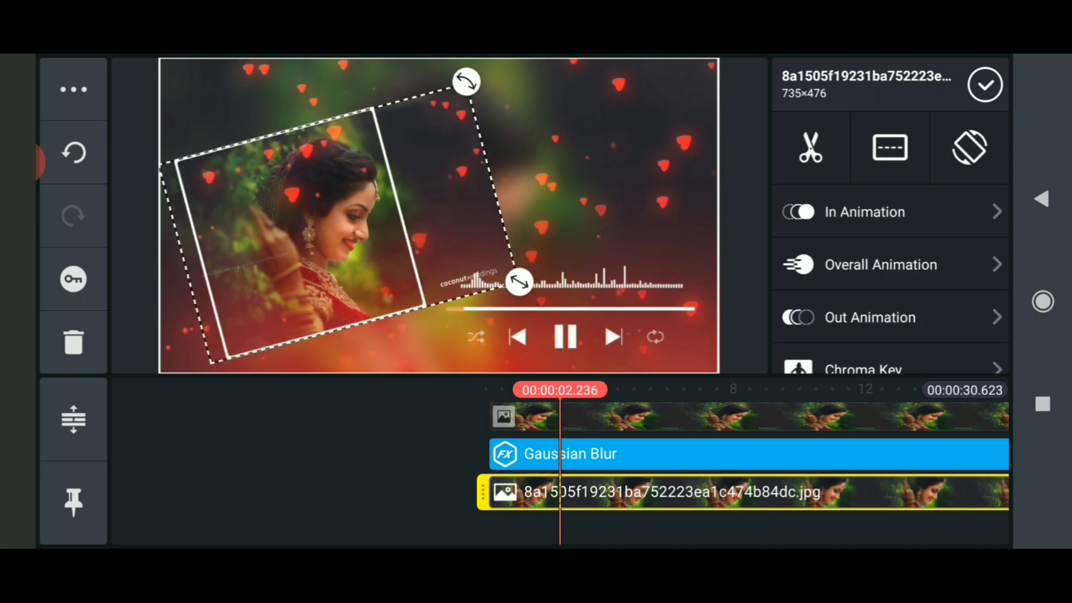
pyautogui.moveTo(523, 280); pyautogui.dragTo(519, 282)
pyautogui.scroll(-3, 890, 252)
# Crop away the tilted photo's right side to fit the square frame.
pyautogui.click(871, 261)
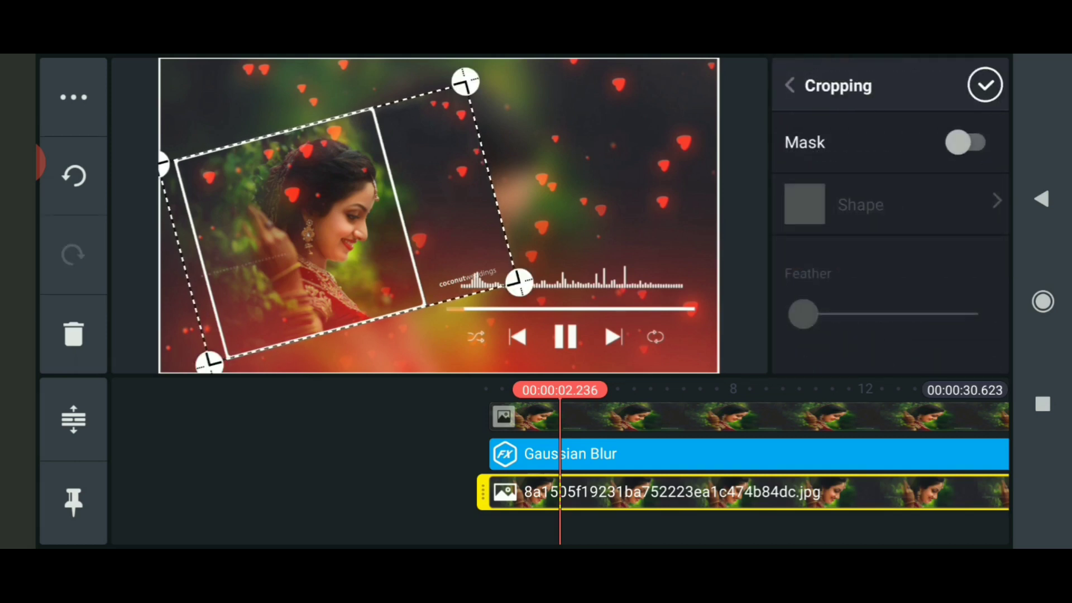
pyautogui.moveTo(519, 282); pyautogui.dragTo(458, 296)
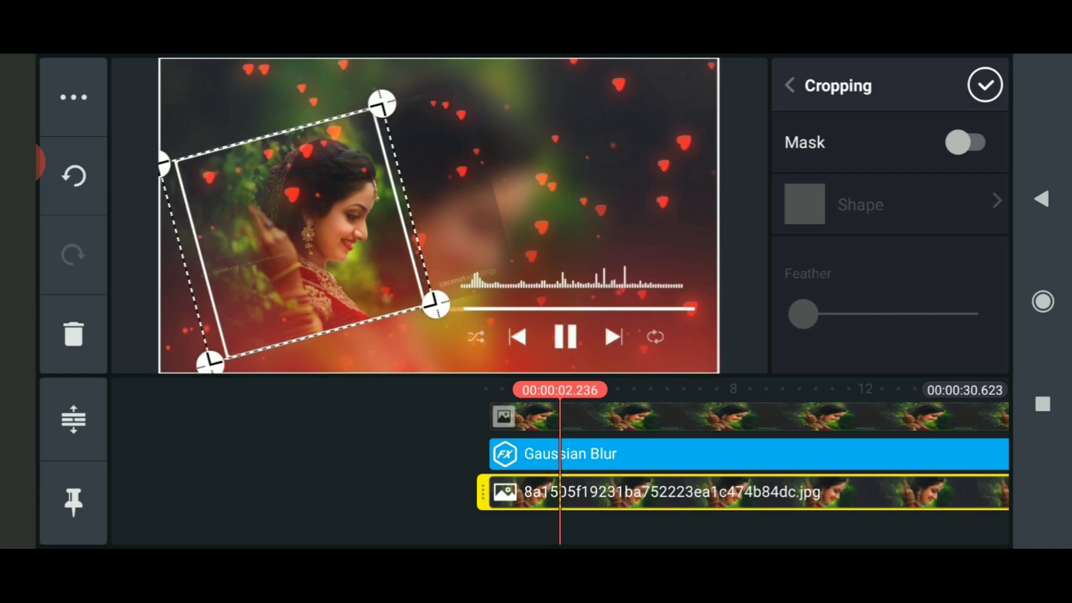
pyautogui.moveTo(436, 304); pyautogui.dragTo(425, 307)
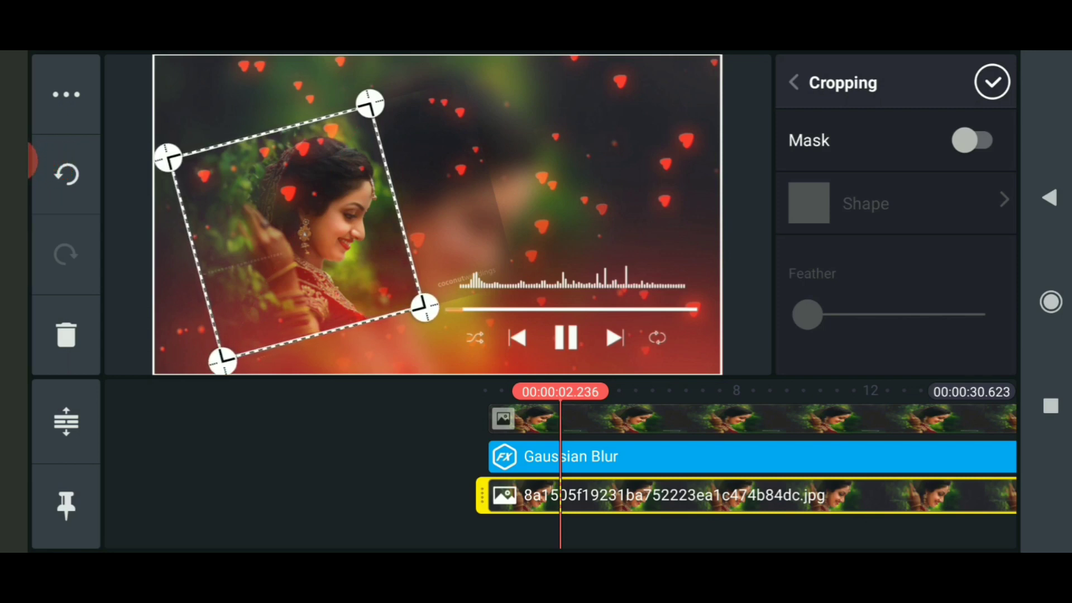
# Finish cropping and add the My Love PNG from Download as a layer.
pyautogui.click(991, 82)
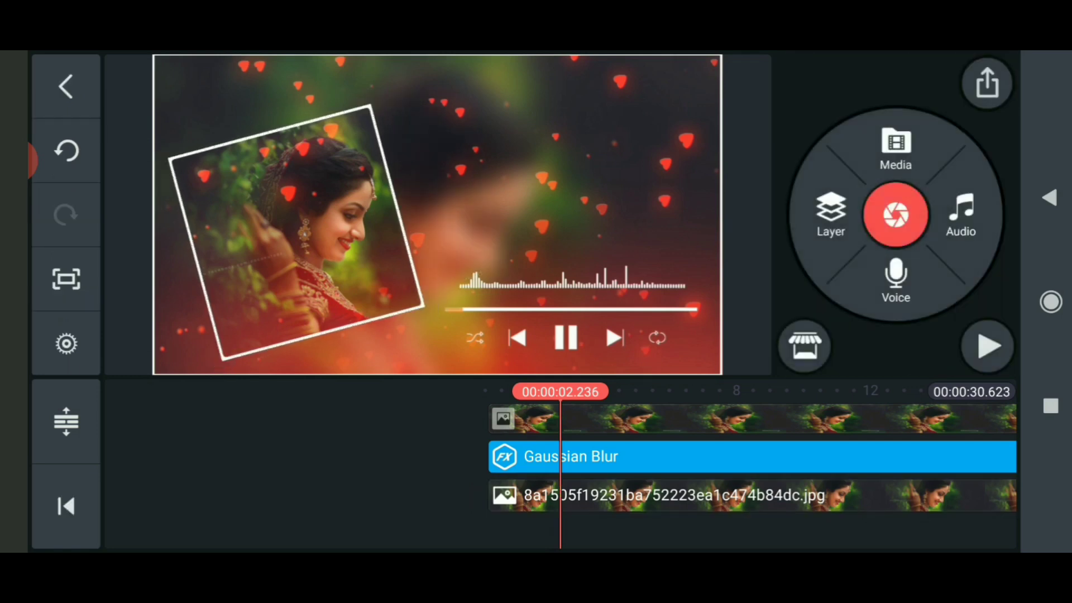
pyautogui.moveTo(753, 457); pyautogui.dragTo(800, 456)
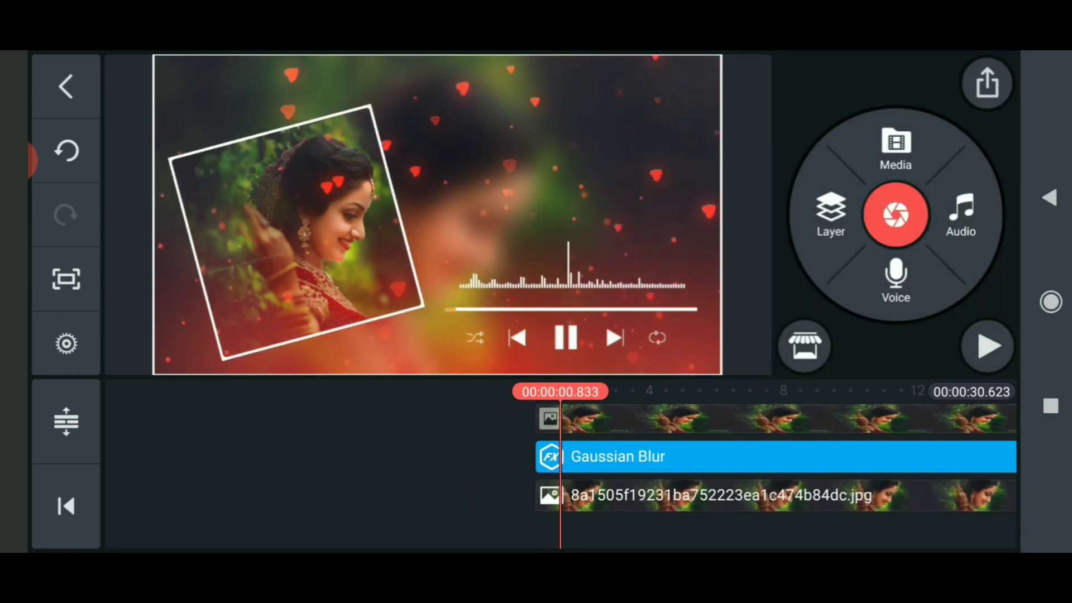
pyautogui.click(832, 213)
pyautogui.click(776, 110)
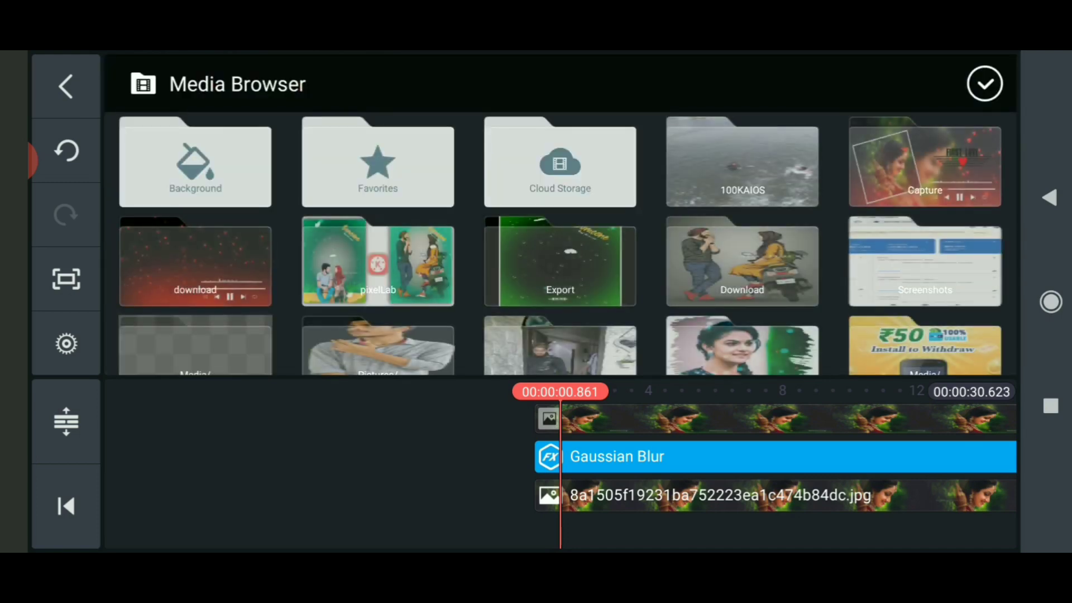
pyautogui.click(742, 267)
pyautogui.scroll(-5, 559, 242)
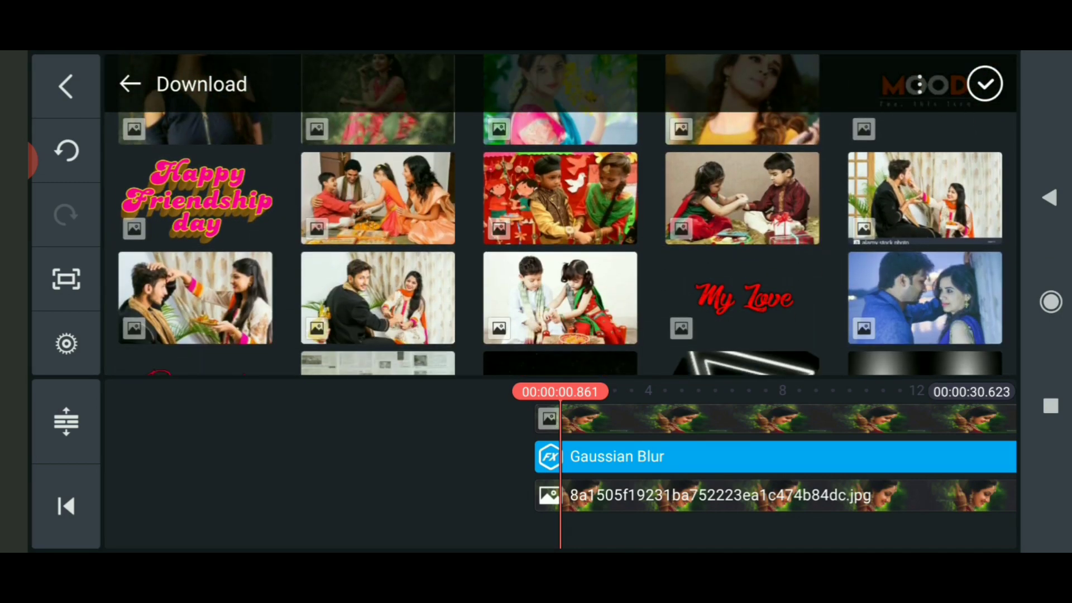
pyautogui.scroll(-3, 560, 243)
pyautogui.click(753, 162)
# Place the My Love title above the waveform, enlarge it, and extend it to the end.
pyautogui.moveTo(437, 216); pyautogui.dragTo(563, 199)
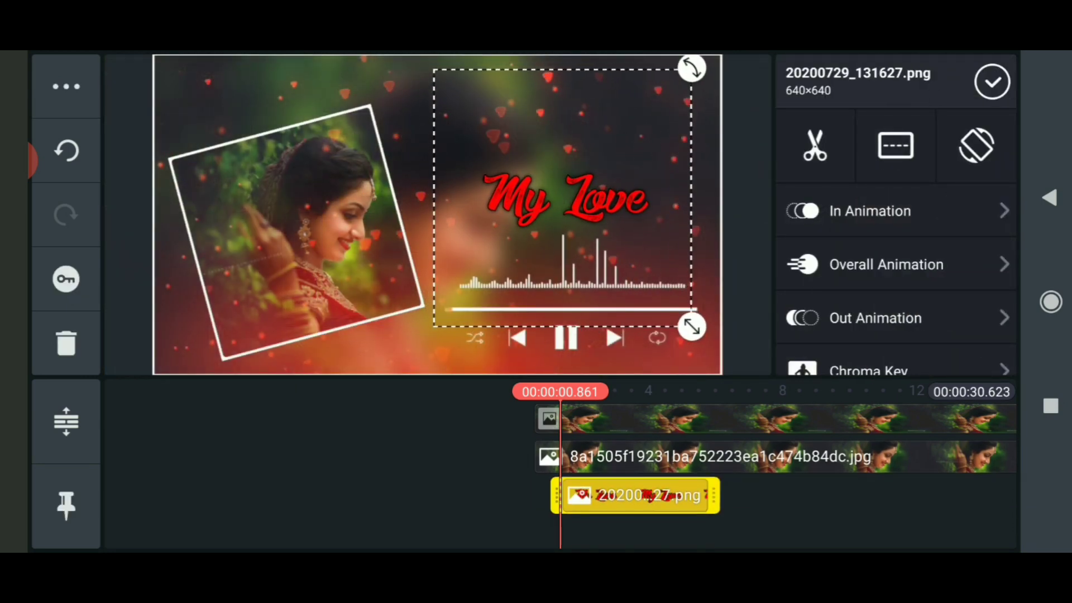
pyautogui.moveTo(554, 495); pyautogui.dragTo(527, 495)
pyautogui.scroll(2, 753, 494)
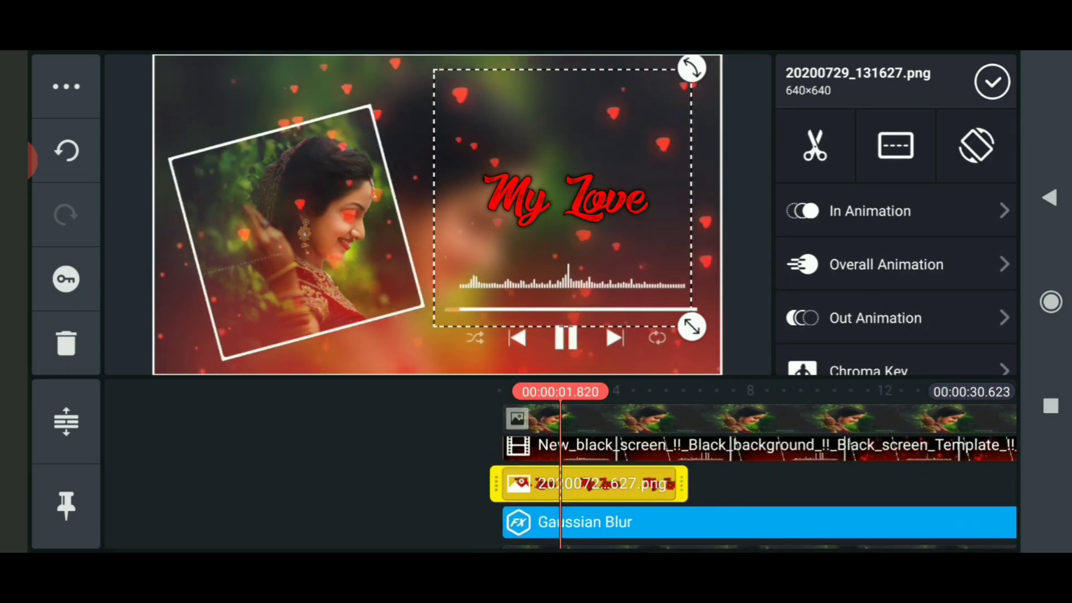
pyautogui.moveTo(682, 494); pyautogui.dragTo(871, 502)
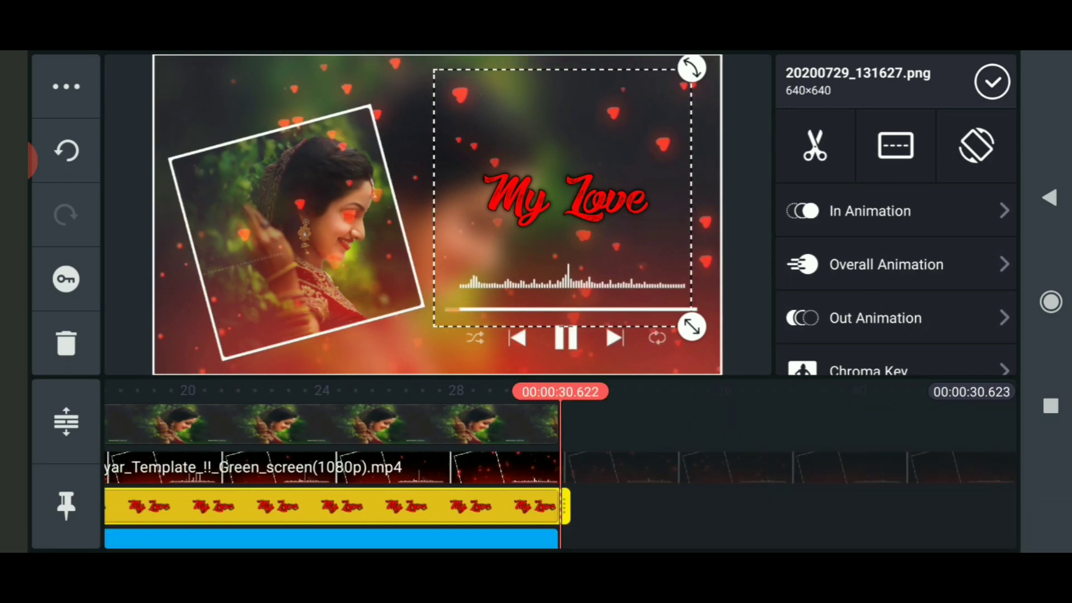
pyautogui.click(992, 82)
# Add the '#prabhas_darlingprabhas' song from Songs as the soundtrack, starting at the beginning.
pyautogui.moveTo(334, 470); pyautogui.dragTo(754, 469)
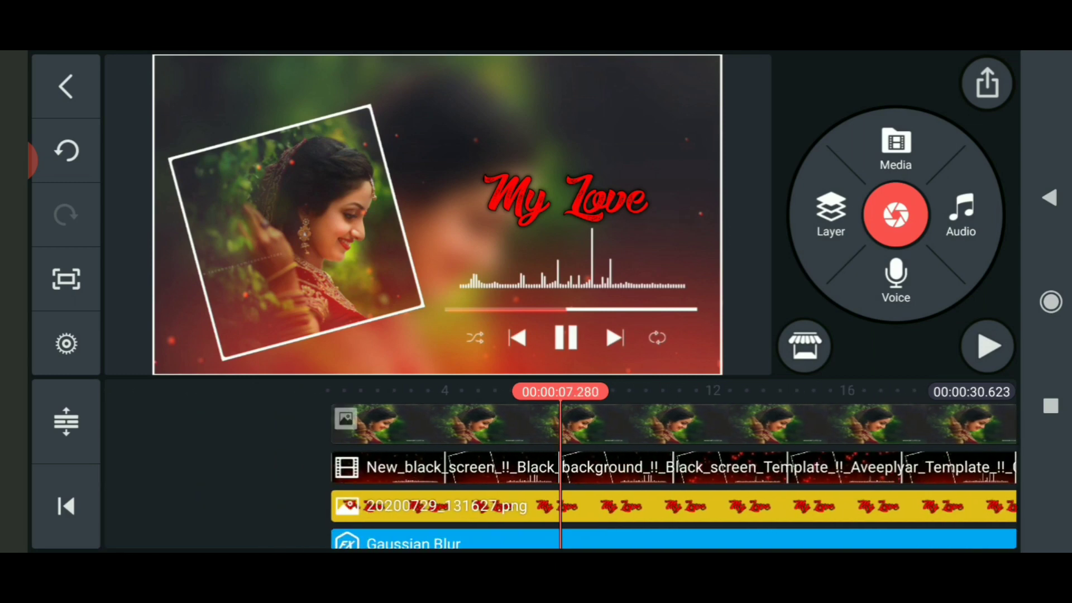
pyautogui.click(961, 216)
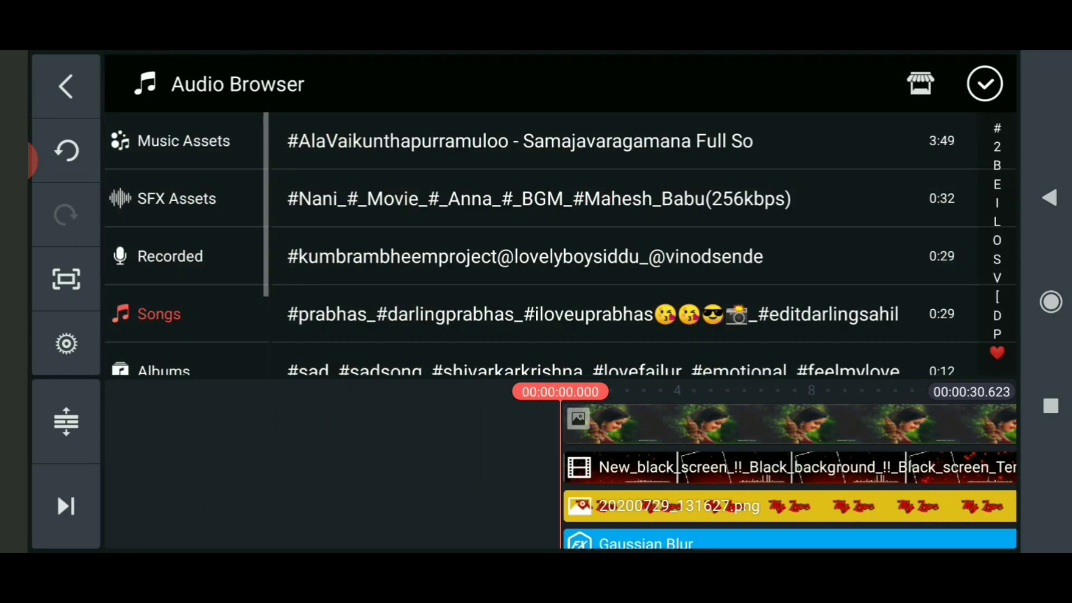
pyautogui.press('XF86AudioLowerVolume')
pyautogui.press('XF86AudioLowerVolume')
pyautogui.press('XF86AudioLowerVolume')
pyautogui.press('XF86AudioLowerVolume')
pyautogui.scroll(-5, 603, 243)
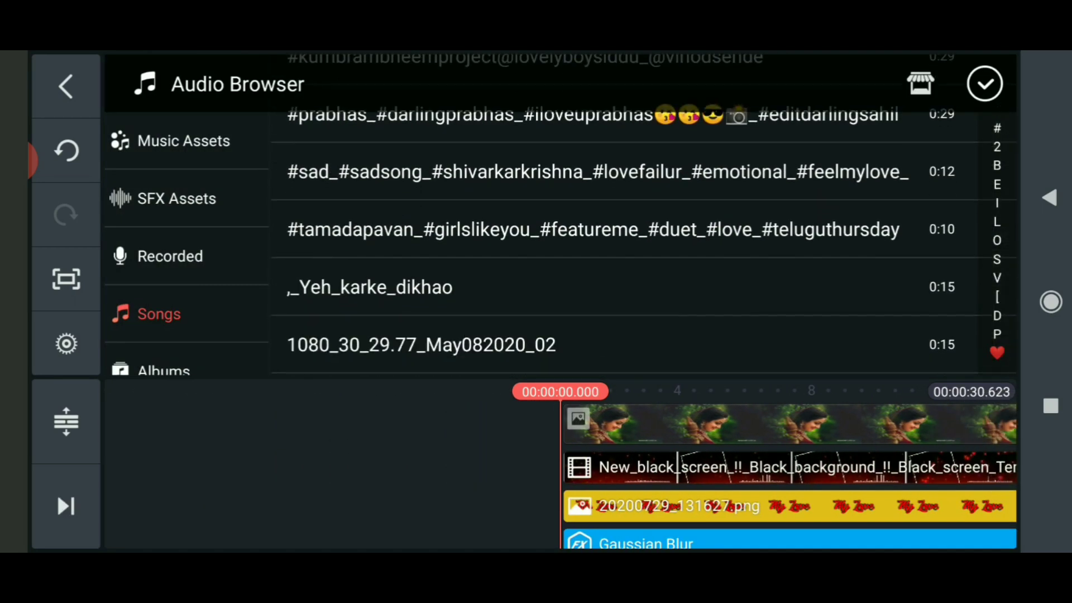
pyautogui.click(852, 113)
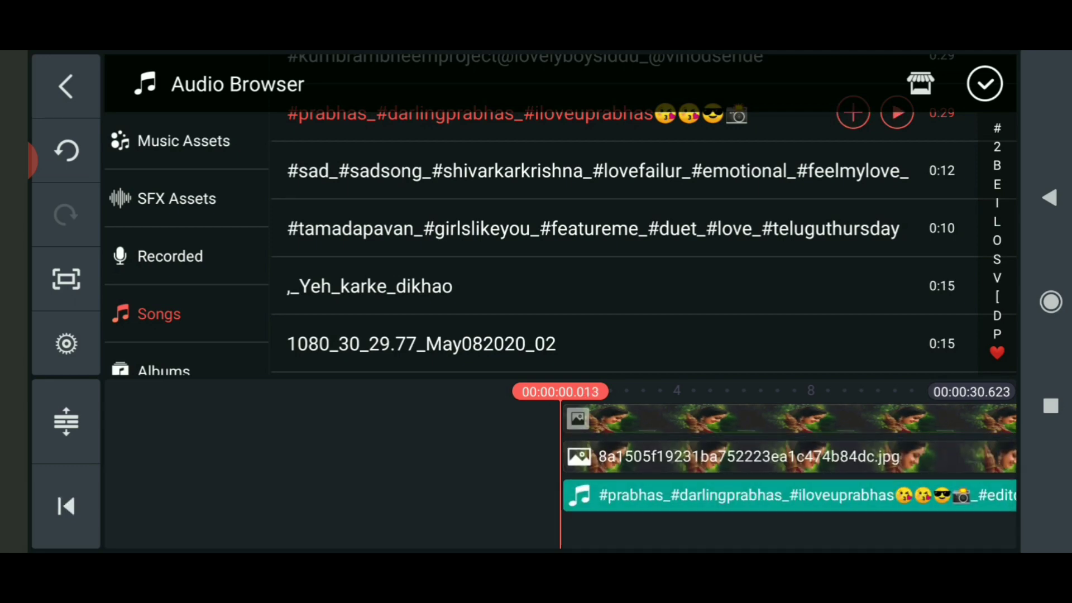
pyautogui.click(985, 84)
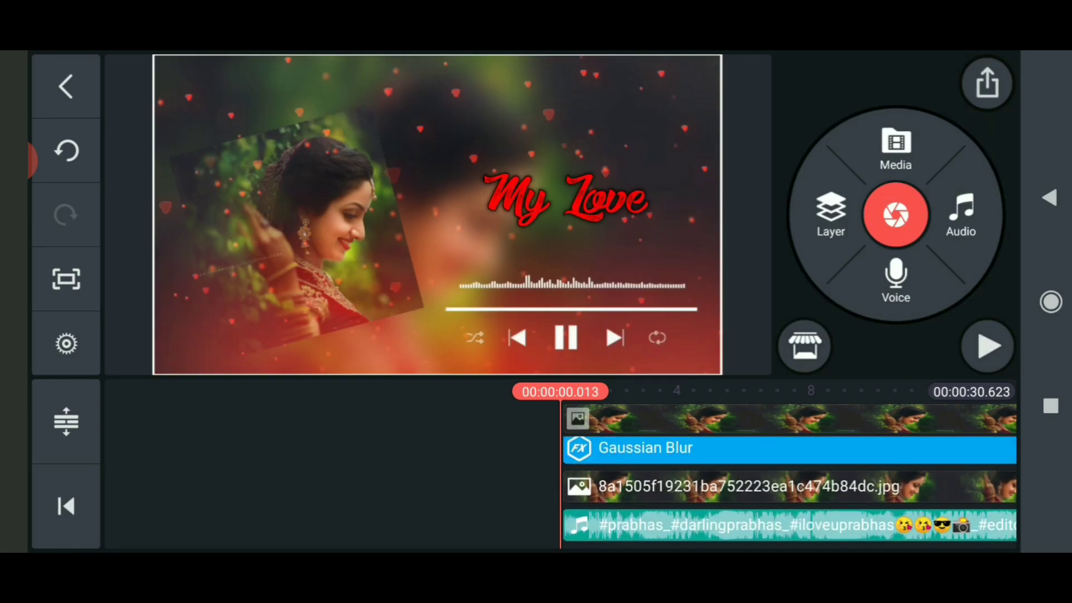
# Play back the love-status video with its song, stop it, and open Export and Share.
pyautogui.click(988, 346)
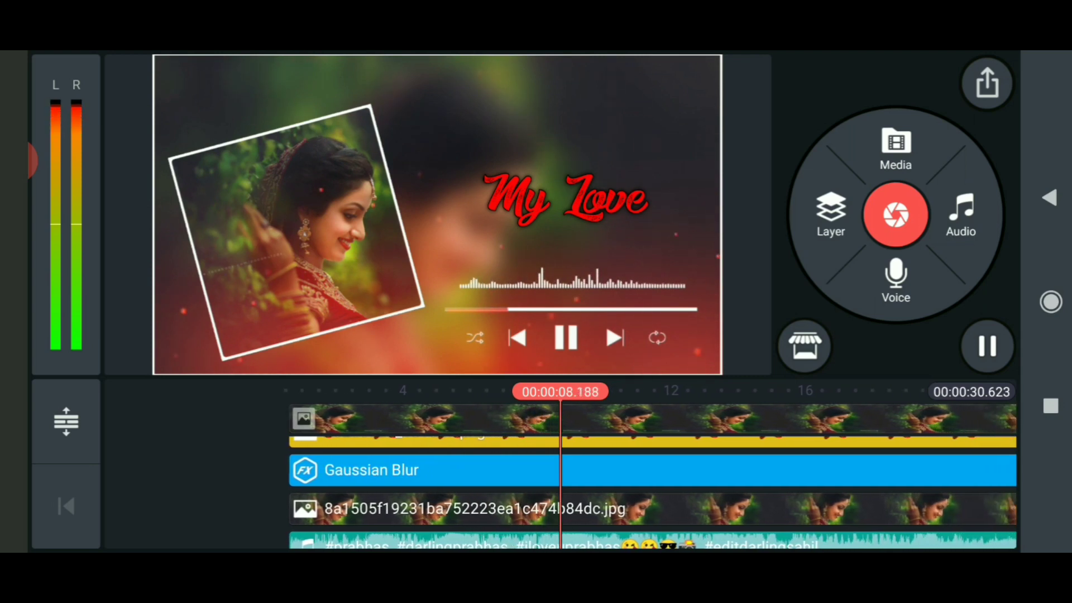
pyautogui.moveTo(503, 503); pyautogui.dragTo(778, 503)
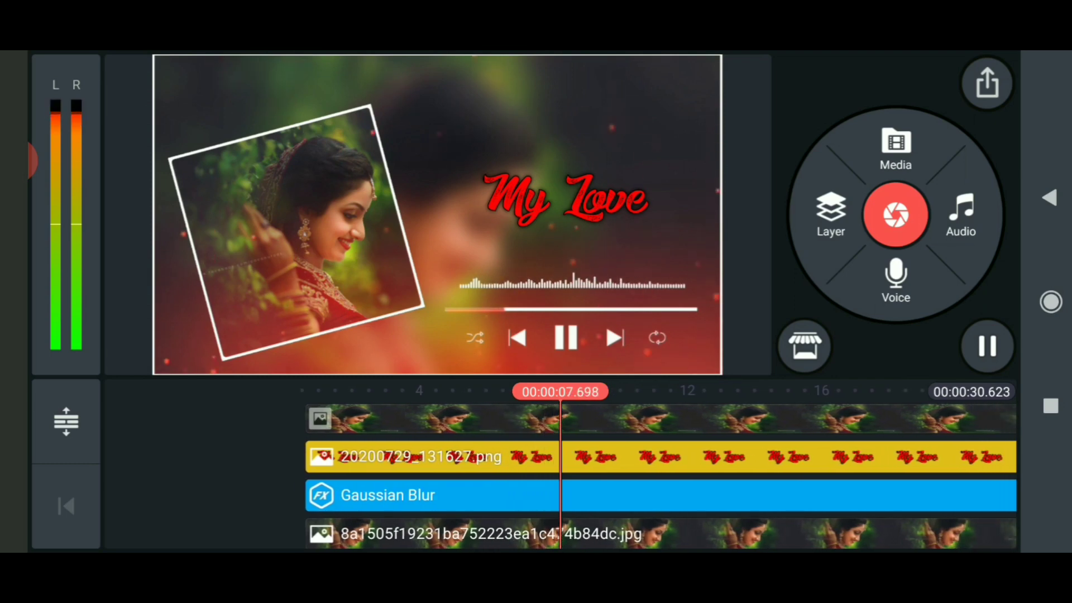
pyautogui.moveTo(670, 494); pyautogui.dragTo(705, 494)
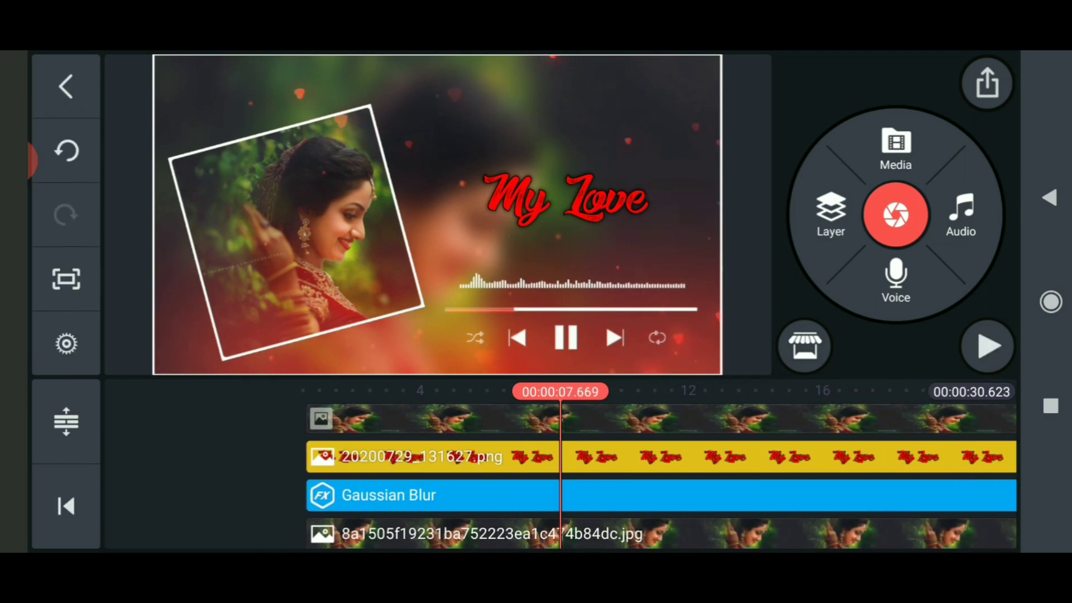
pyautogui.click(988, 83)
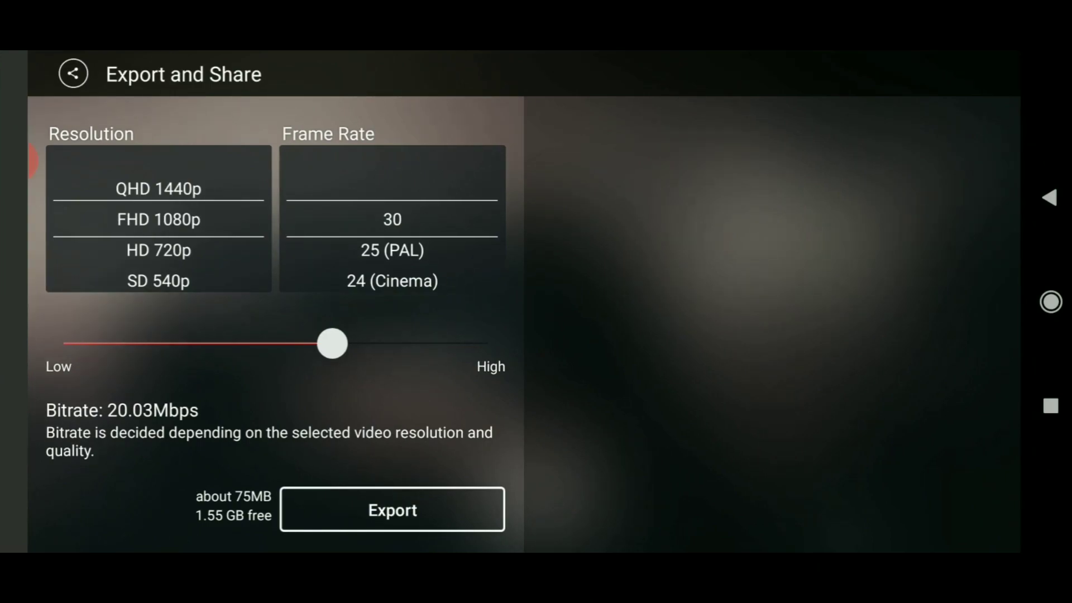
# Dismiss the Export and Share screen to return to the editor.
pyautogui.click(1049, 198)
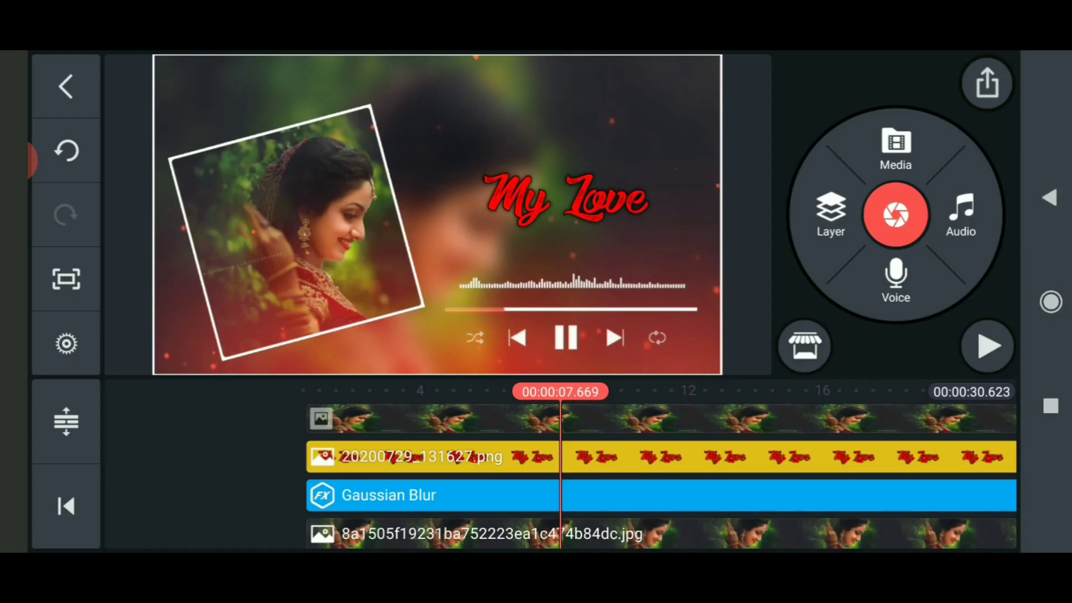